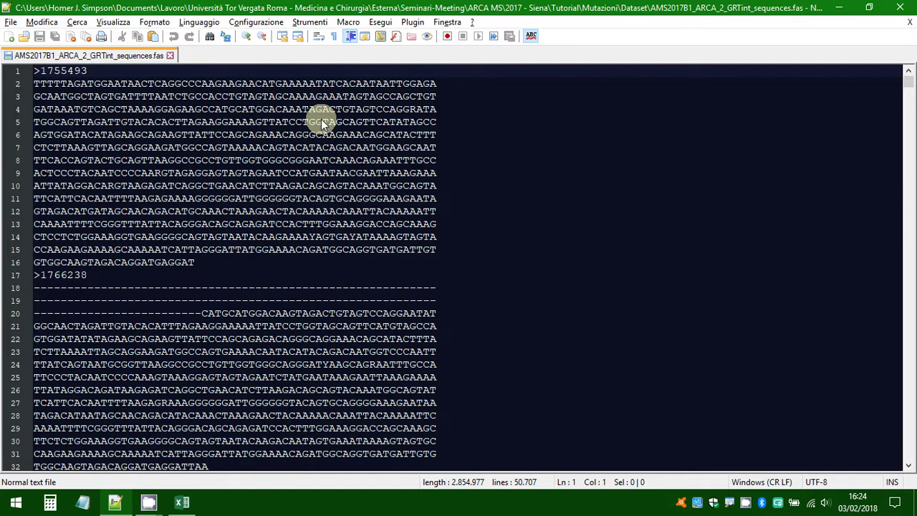
Step: Switch to Chrome and open a new incognito window
key(super)
key(Down)
key(Return)
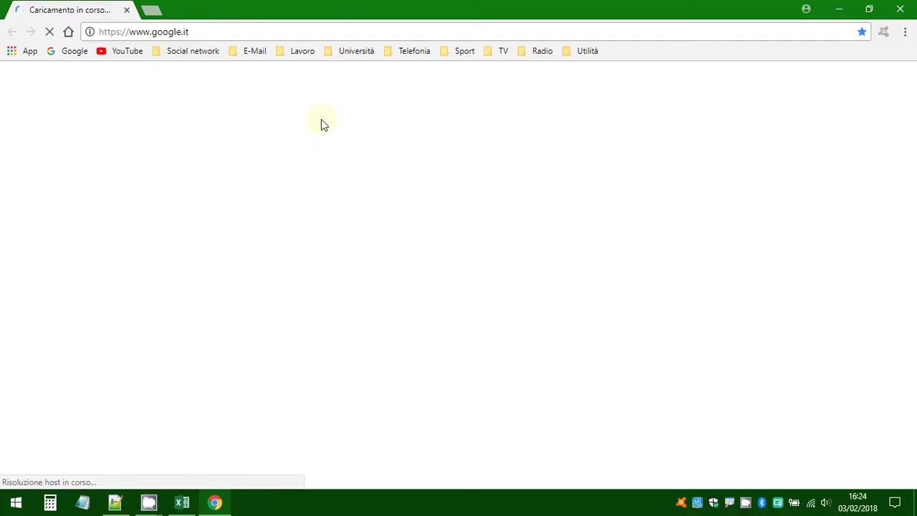
key(ctrl+shift+n)
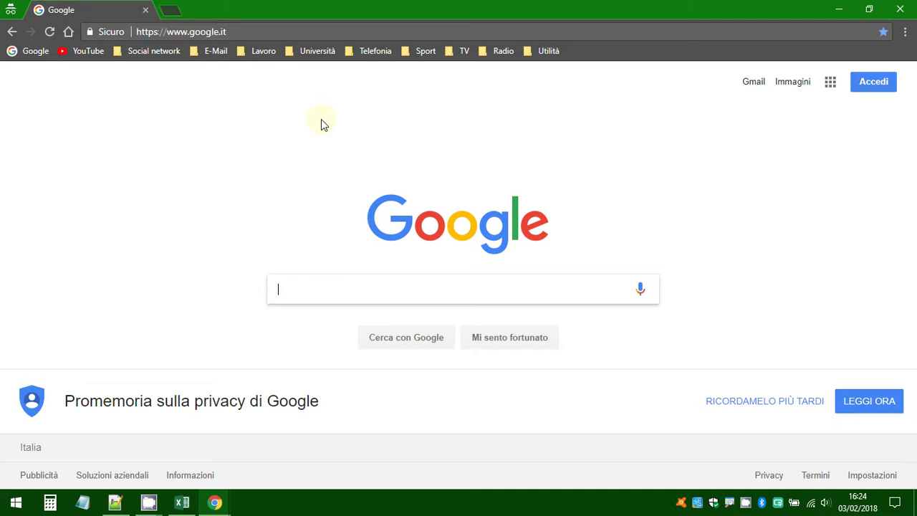
Step: Search Google for "stanford hiv"
text(stanfod)
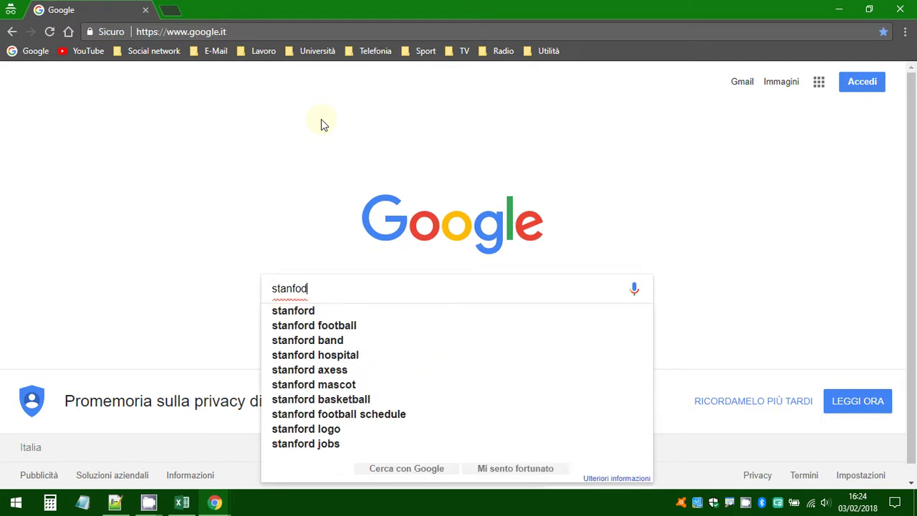
key(BackSpace)
key(BackSpace)
text(ord)
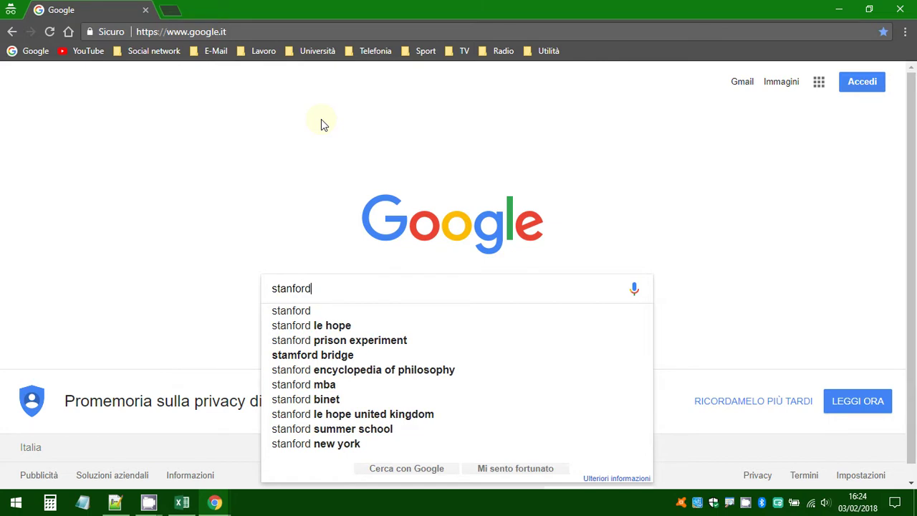
text( hiv)
key(Return)
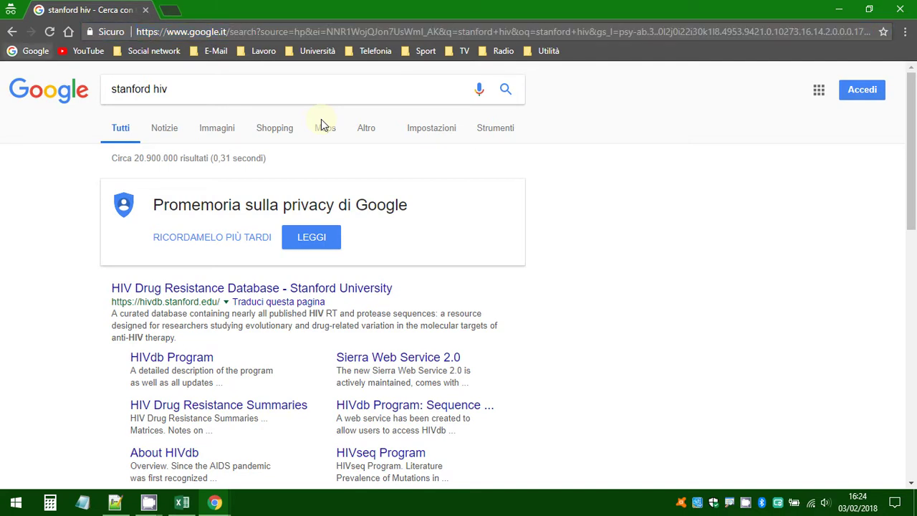
Step: Open the HIV Drug Resistance Database result from Stanford University and go to its HIVdb Program page
key(Tab)
key(Tab)
key(Tab)
key(Tab)
key(Tab)
key(Tab)
key(Tab)
key(Tab)
key(Tab)
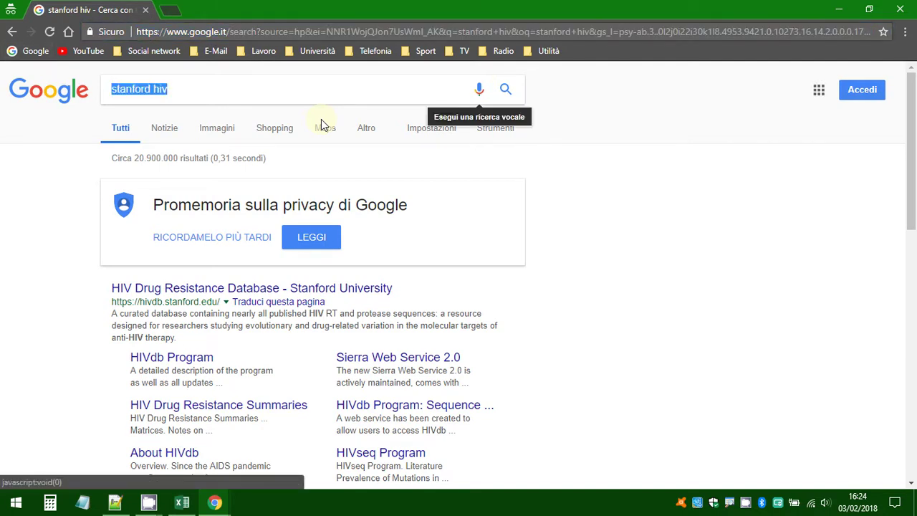
key(Tab)
key(Tab)
key(Tab)
key(Tab)
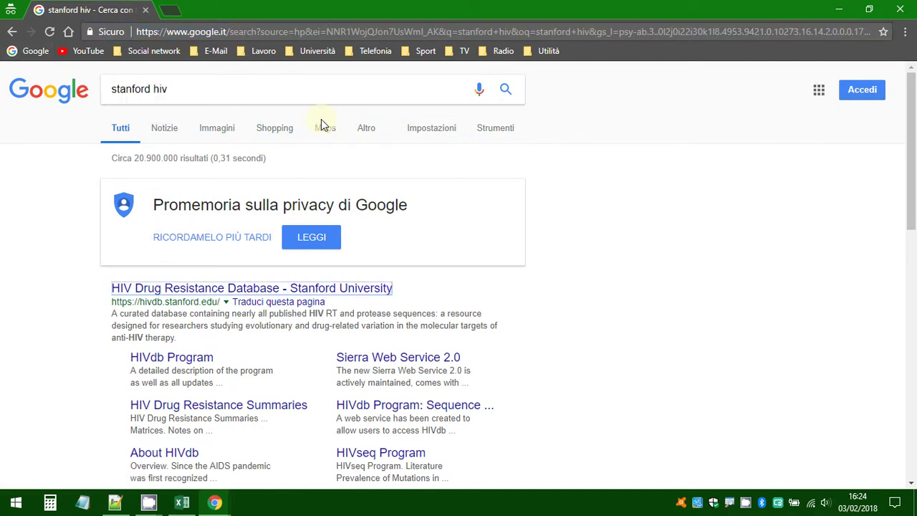
key(Return)
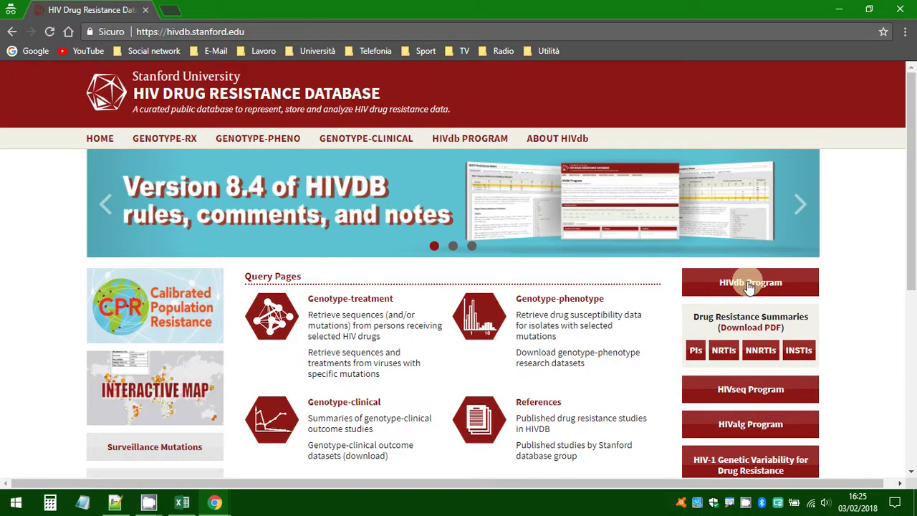
click(749, 286)
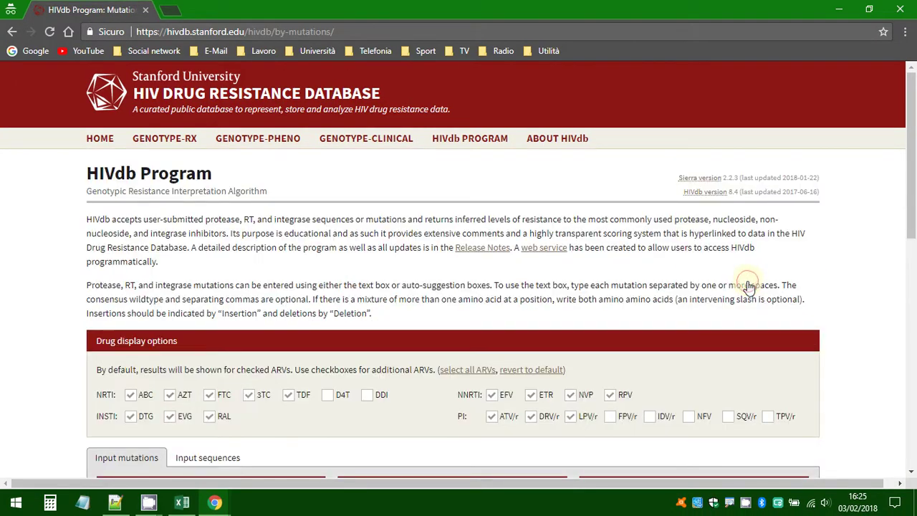
Step: Add D4T, DDI, FPV/r, IDV/r, NFV, SQV/r and TPV/r to the drugs shown in the results
scroll(391, 208, down, 2)
scroll(391, 211, down, 2)
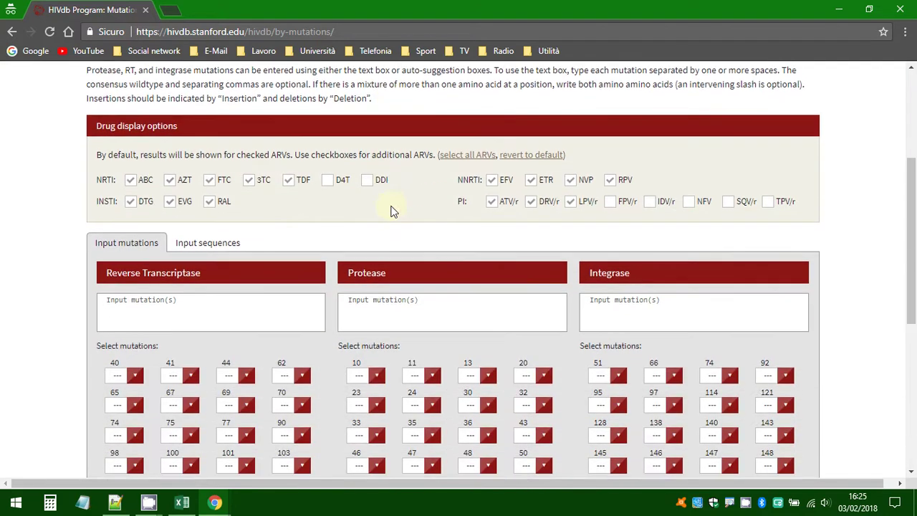
click(327, 180)
click(368, 181)
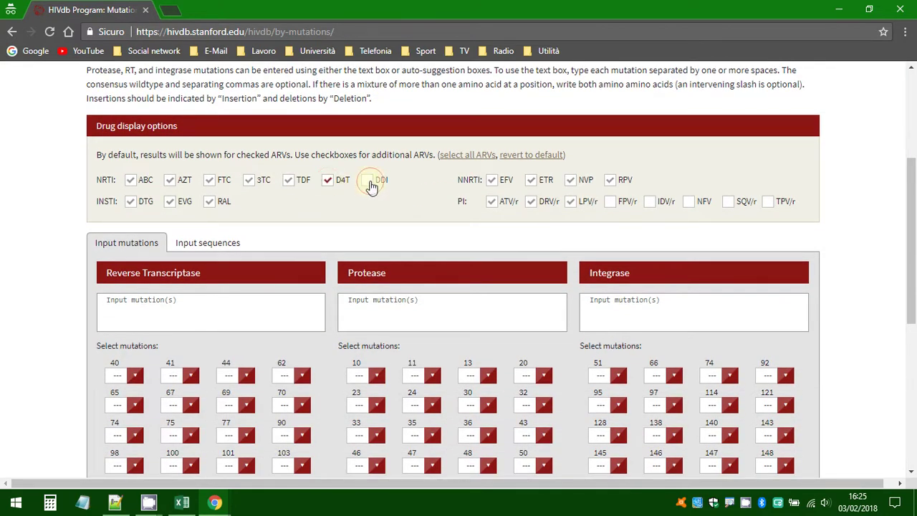
click(611, 203)
click(651, 203)
click(690, 204)
click(729, 204)
click(769, 203)
Step: Change to sequence input and browse for an upload file down to Lavoro > Università Tor Vergata Roma - Medicina e Chirurgia > Esterna > Seminari-Meeting
click(201, 244)
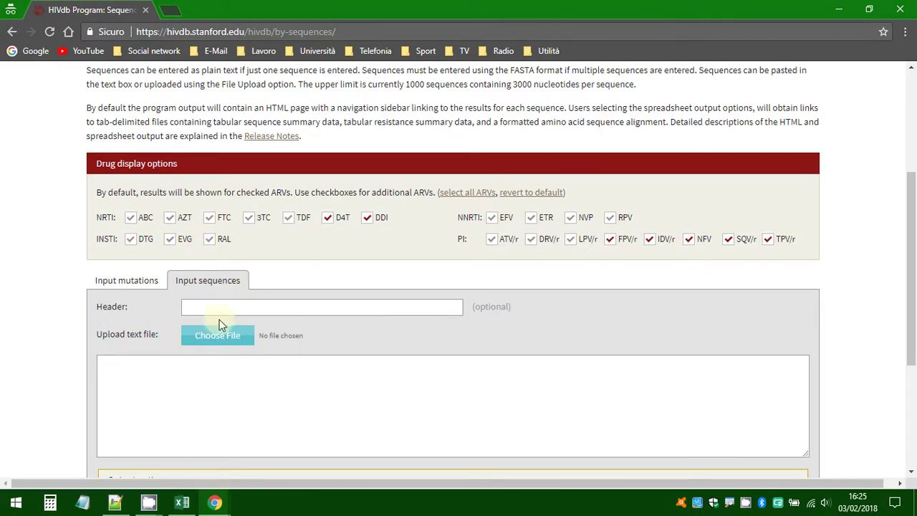
click(206, 347)
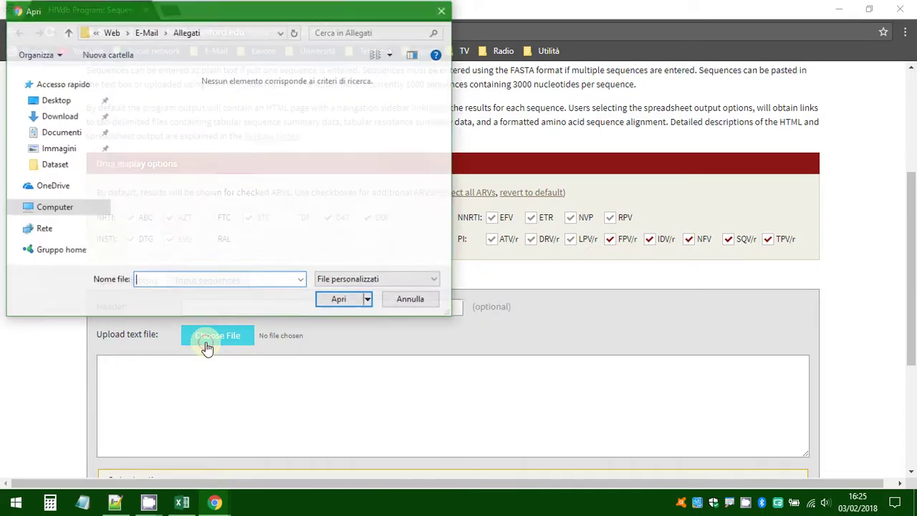
click(251, 208)
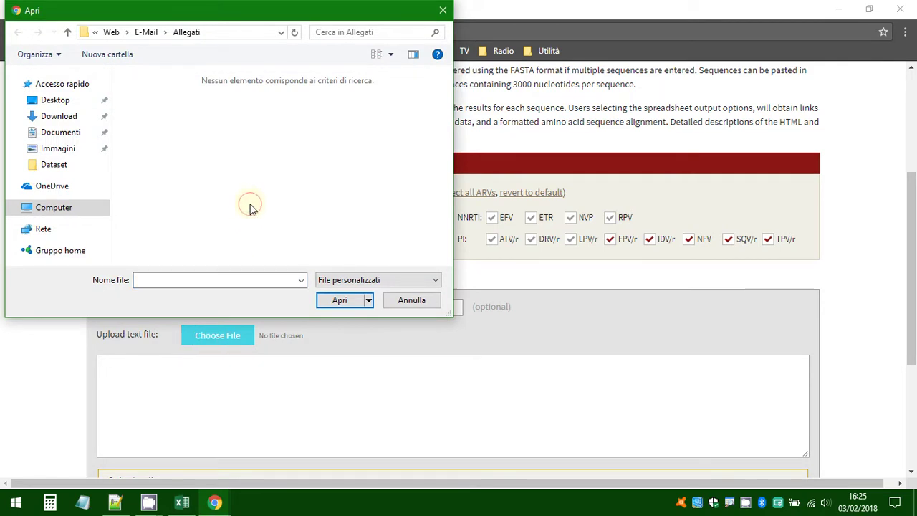
key(BackSpace)
key(BackSpace)
key(BackSpace)
key(l)
key(Return)
key(u)
key(u)
key(Return)
key(e)
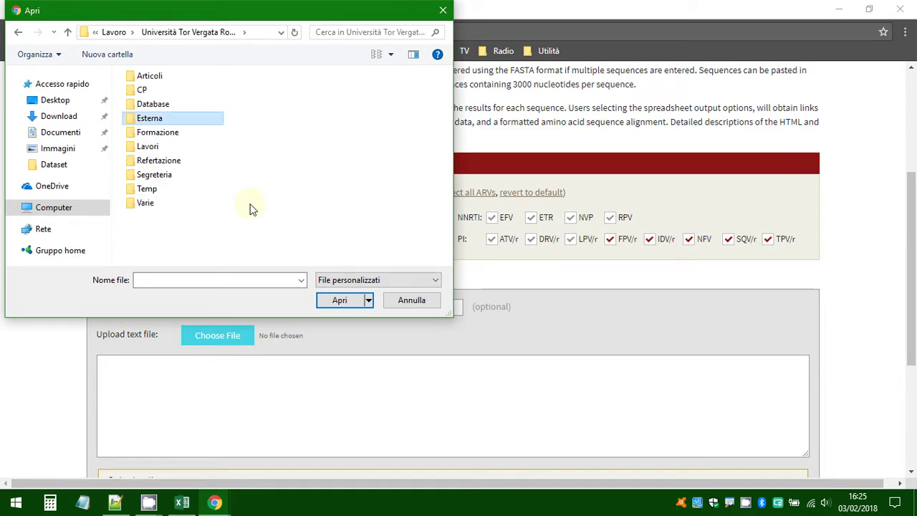
key(Return)
key(s)
key(Return)
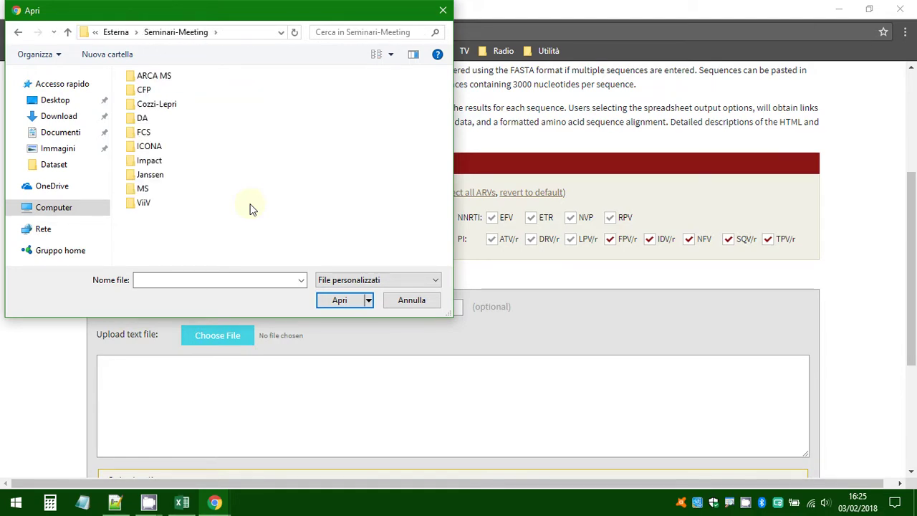
Step: Upload AMS2017B1_ARCA_2_GRTint_sequences from ARCA MS > 2017 - Siena > Tutorial > Mutazioni > Dataset
key(a)
key(Return)
text(2017)
key(Return)
key(t)
key(Return)
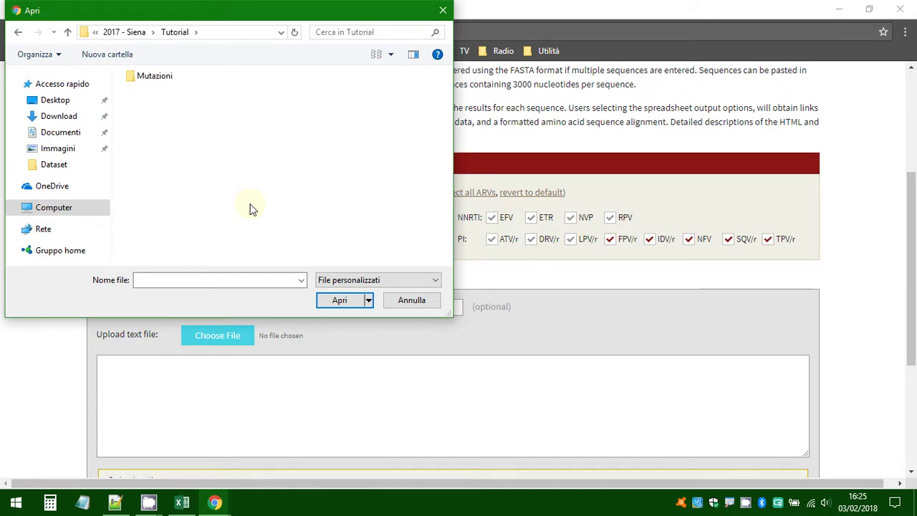
key(m)
key(Return)
key(d)
key(Return)
key(a)
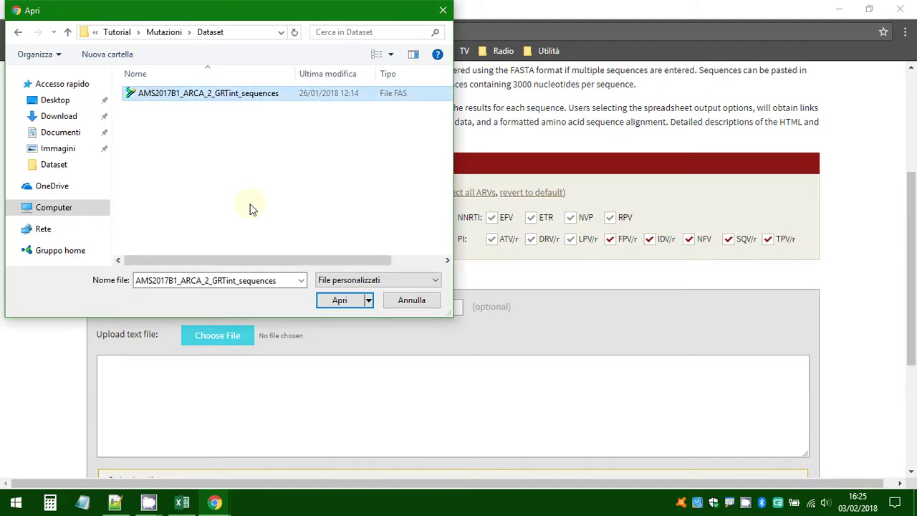
key(Return)
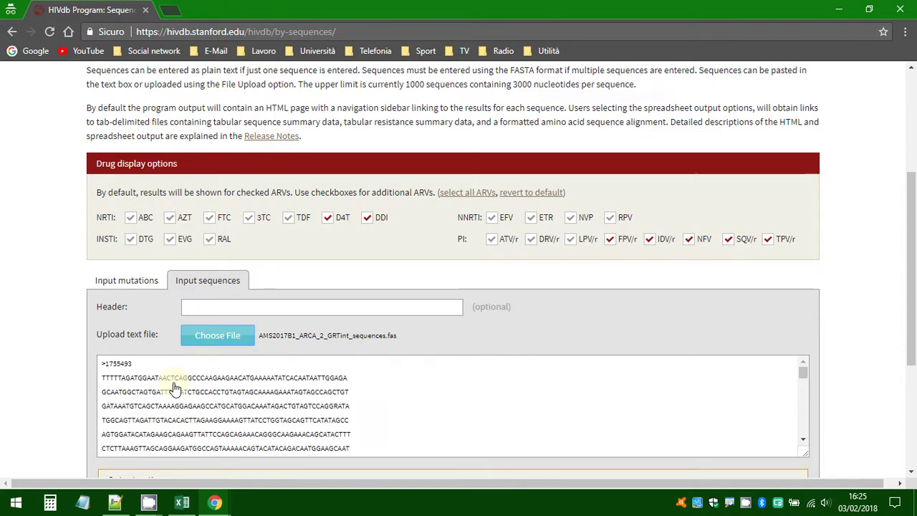
Step: Compare the uploaded sequences with the original FASTA file in Notepad++ and return to the HIVdb form in Chrome
key(alt+Tab)
key(alt+Tab)
key(alt+Tab)
key(alt+Tab)
key(alt+Tab)
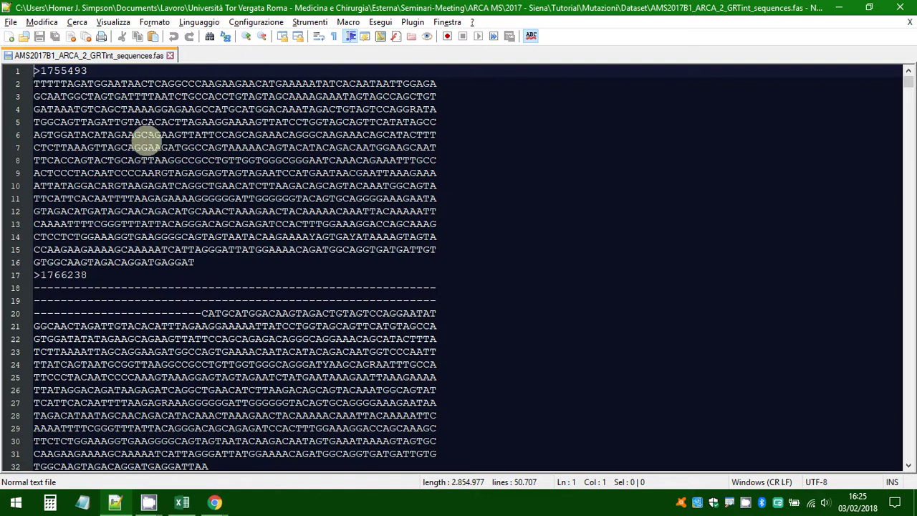
key(alt+Tab)
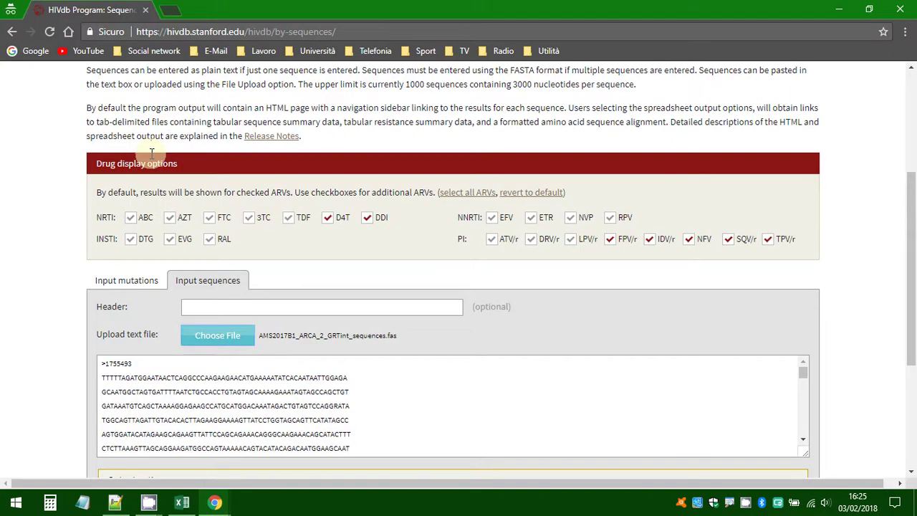
click(239, 394)
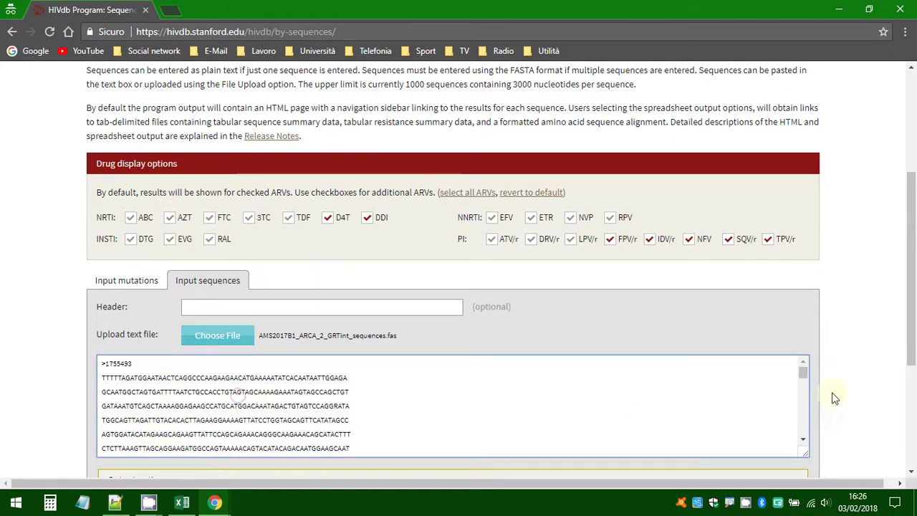
Step: Run the analysis with Spreadsheets (TSV) output, including sequence quality summaries, drug-resistance summaries and pretty amino acid alignments
scroll(905, 365, down, 3)
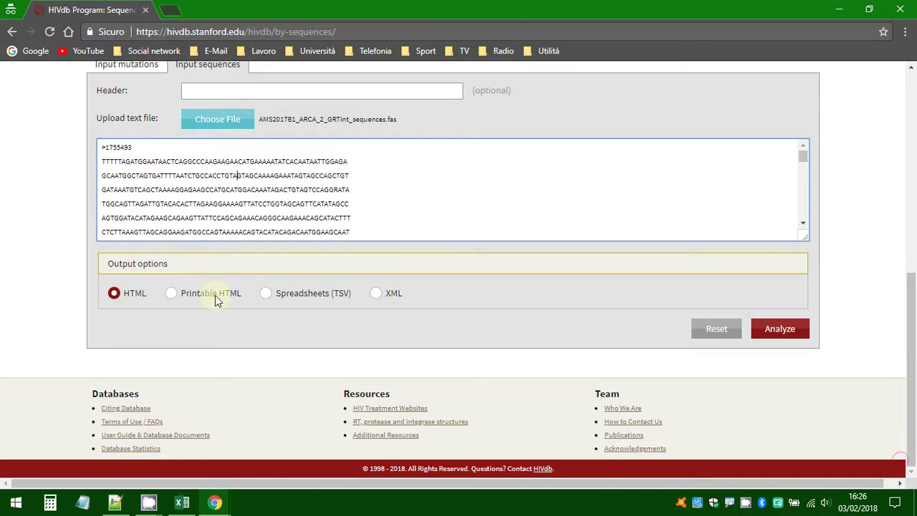
click(267, 296)
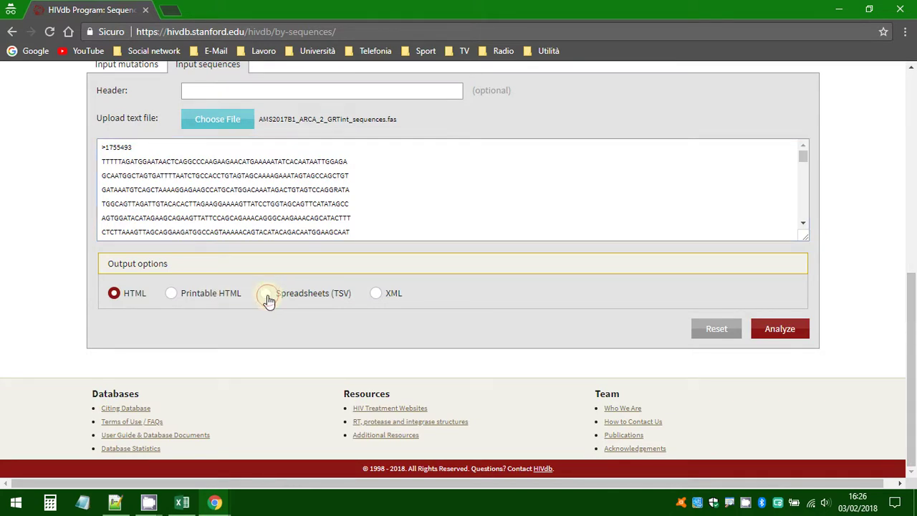
click(195, 315)
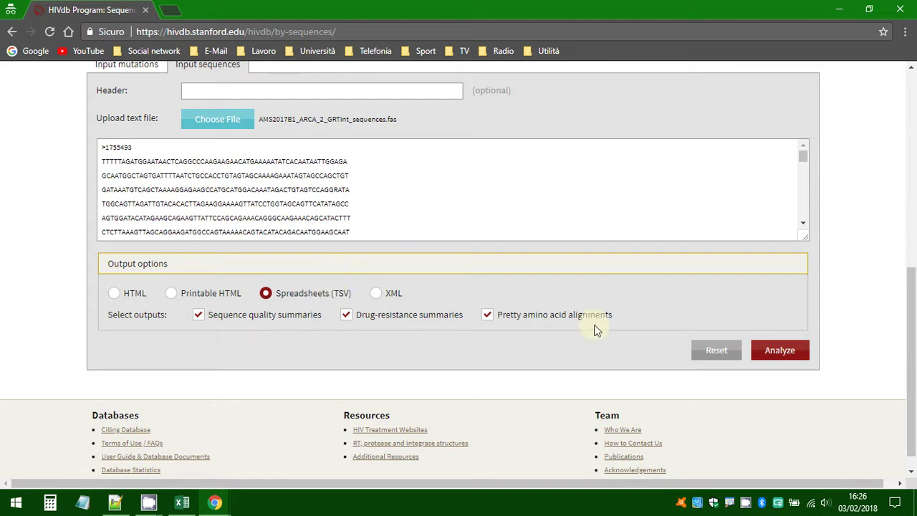
click(787, 352)
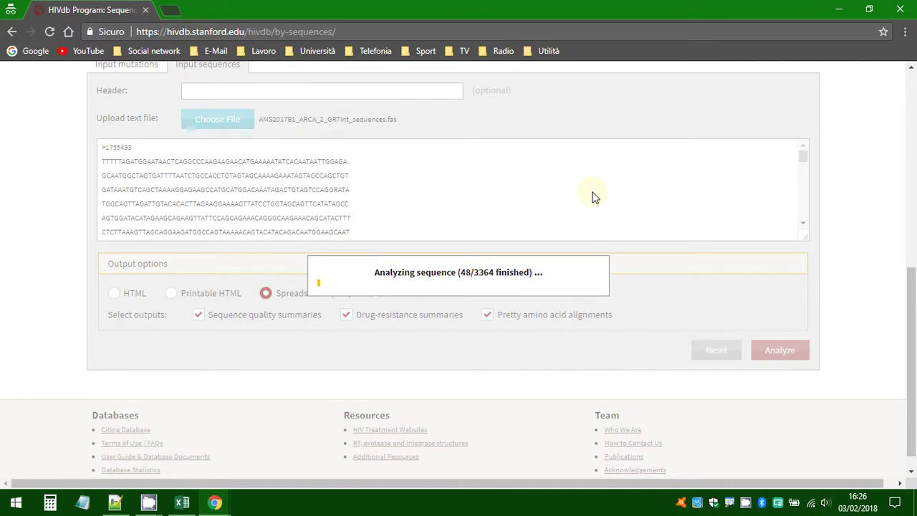
key(alt+Tab)
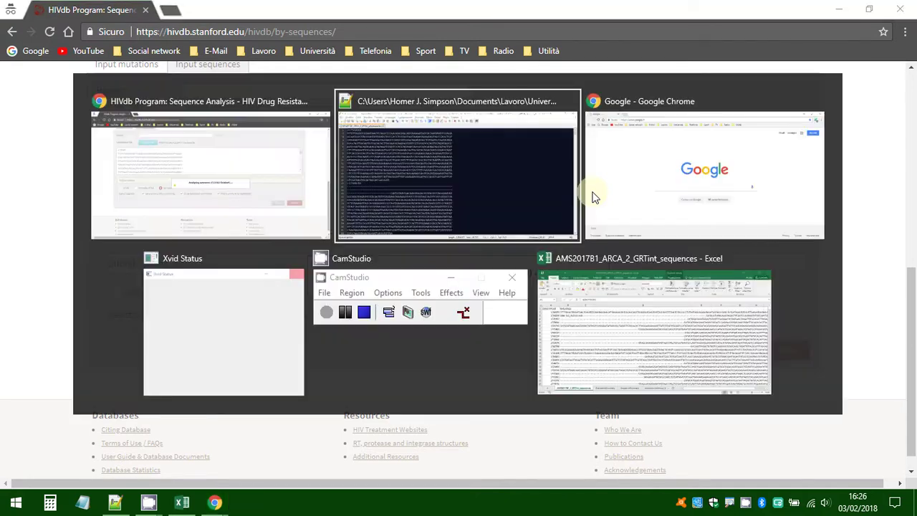
key(alt+Tab)
key(alt+Tab)
key(alt+Tab)
key(alt+f)
key(Down)
key(Return)
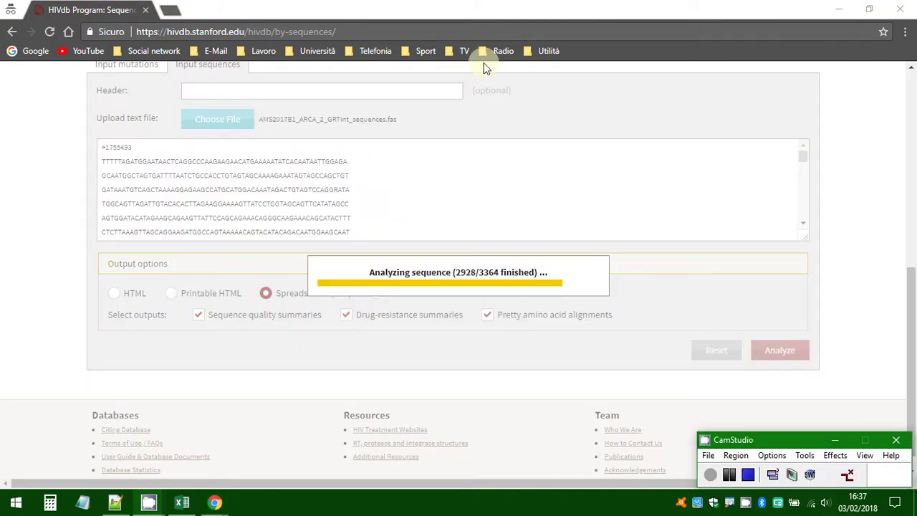
key(alt+Tab)
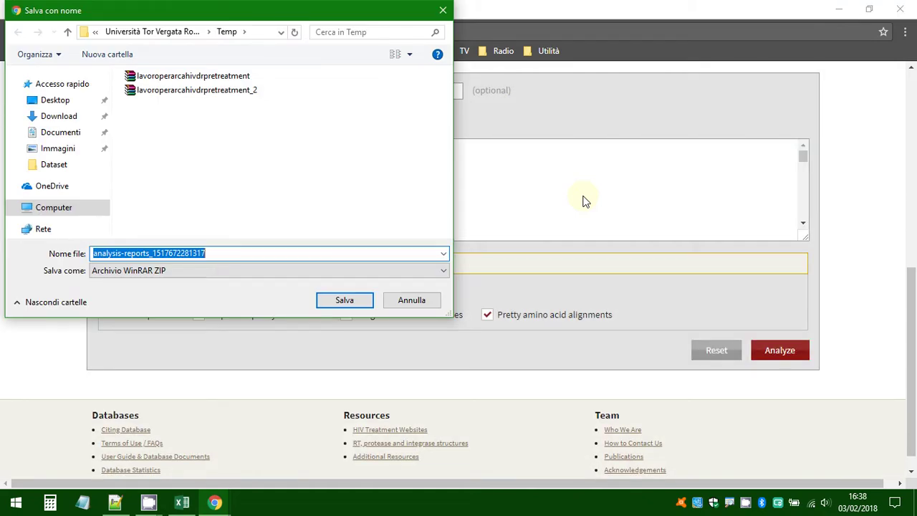
Step: Browse the report's save location to Lavoro > Università Tor Vergata Roma - Medicina e Chirurgia > Esterna > Seminari-Meeting
click(298, 180)
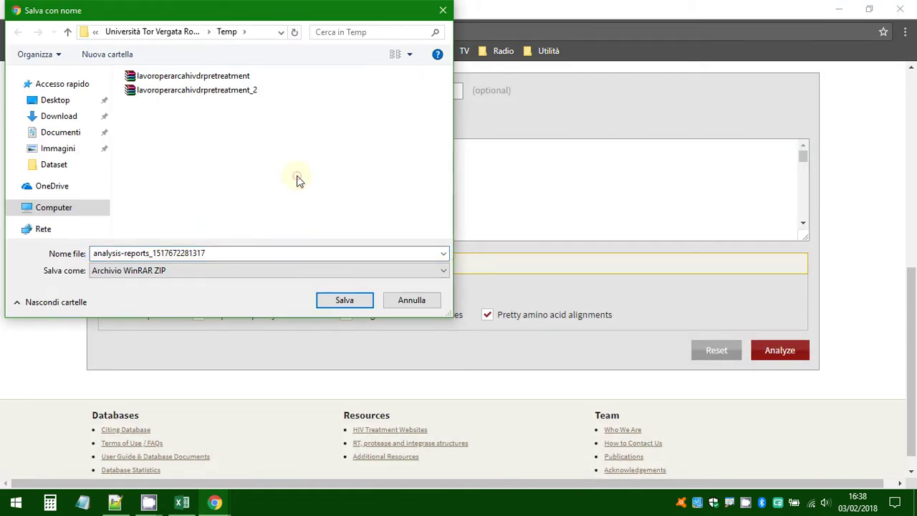
key(BackSpace)
key(BackSpace)
key(BackSpace)
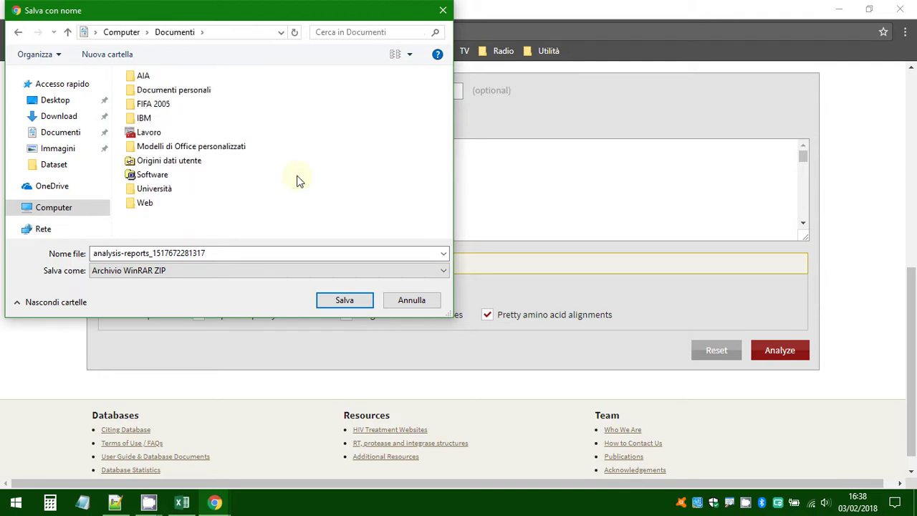
key(l)
key(Return)
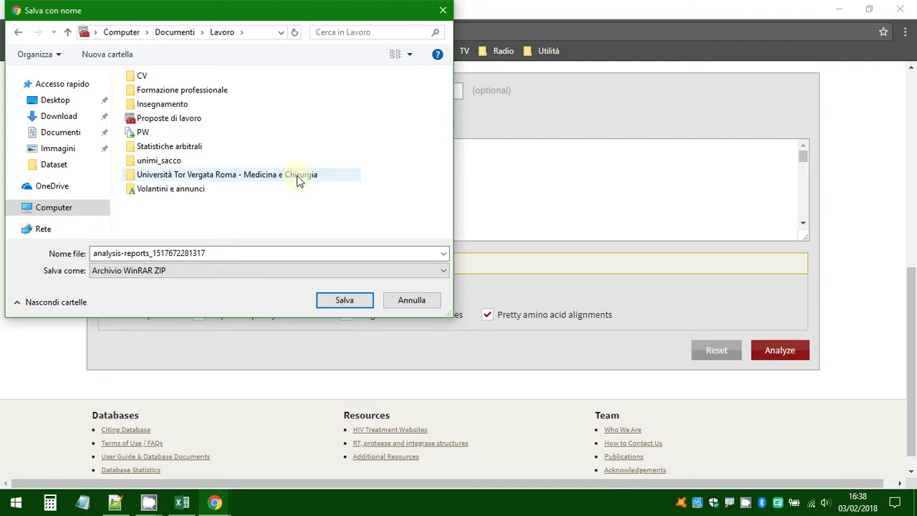
double_click(298, 177)
key(e)
key(Return)
key(s)
key(Return)
Step: Save the analysis report ZIP archive in ARCA MS > 2017 - Siena > Tutorial > Mutazioni > Dataset under its suggested name
key(a)
key(Return)
key(Down)
key(Down)
key(Return)
key(Down)
key(Down)
key(Down)
key(Down)
key(Down)
key(Down)
key(Return)
key(Down)
key(Return)
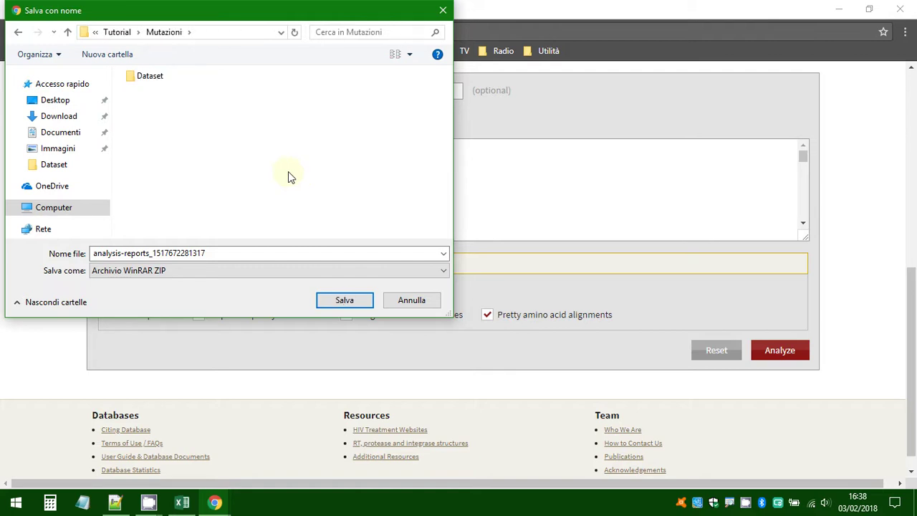
click(140, 77)
double_click(141, 77)
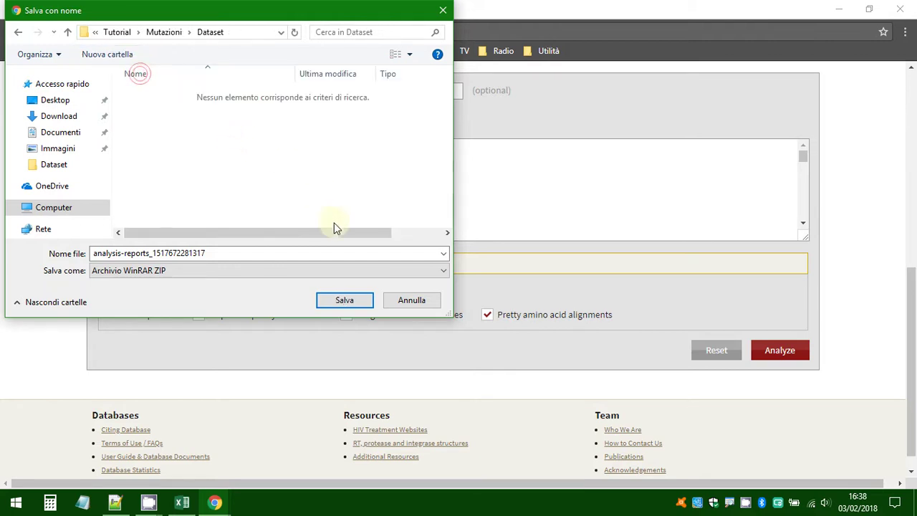
click(341, 301)
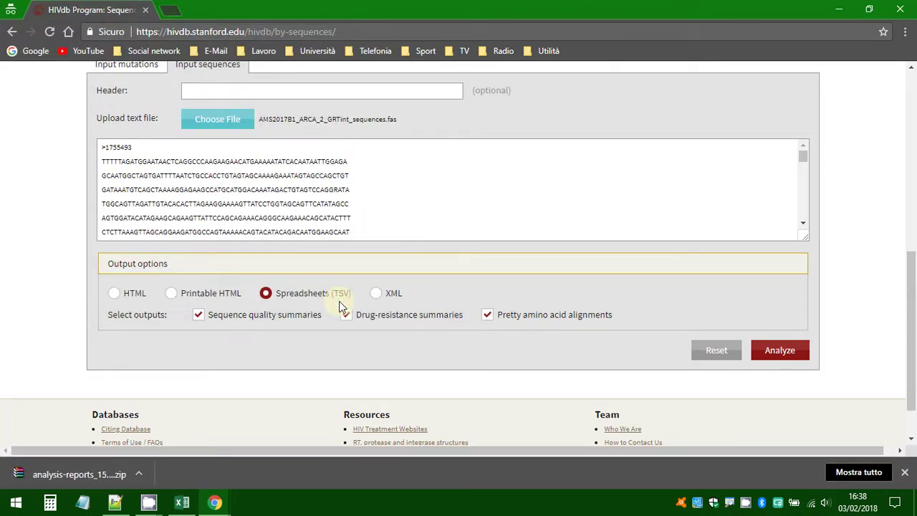
Step: Open File Explorer and browse to Documents > Lavoro > Università Tor Vergata Roma - Medicina e Chirurgia
key(super)
key(Tab)
key(Down)
key(Return)
key(l)
key(Return)
key(u)
key(u)
key(Return)
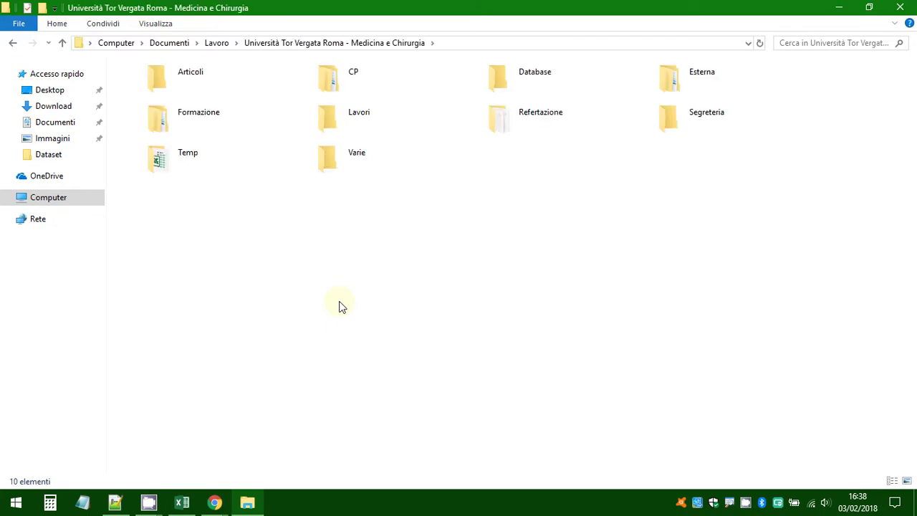
Step: Open the ARCA MS folder inside Esterna > Seminari-Meeting
key(e)
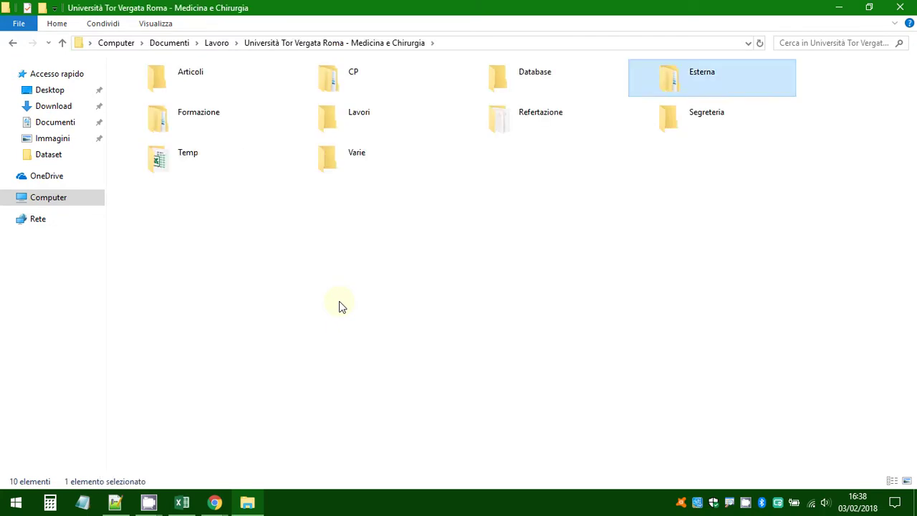
key(Return)
key(s)
key(Return)
key(a)
key(Return)
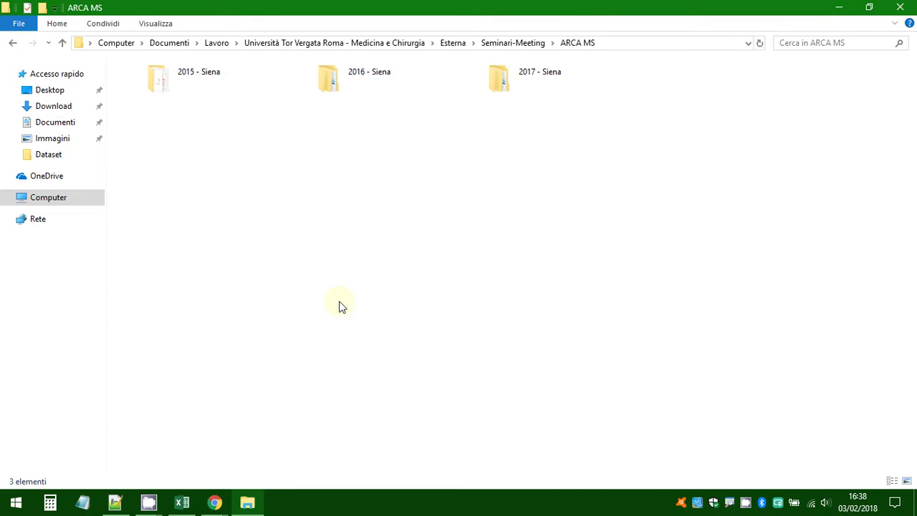
Step: Open the 2017 - Siena > Tutorial > Mutazioni > Dataset folder
key(2)
key(2)
key(Return)
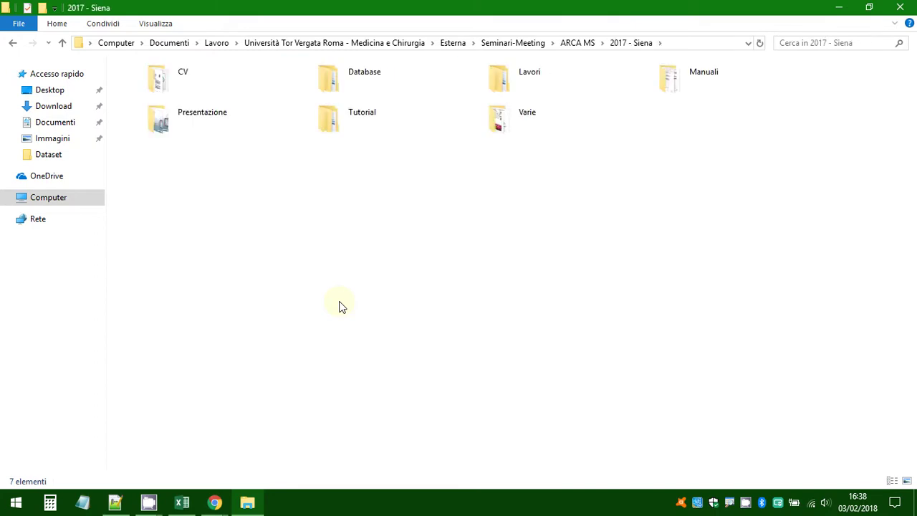
key(t)
key(Return)
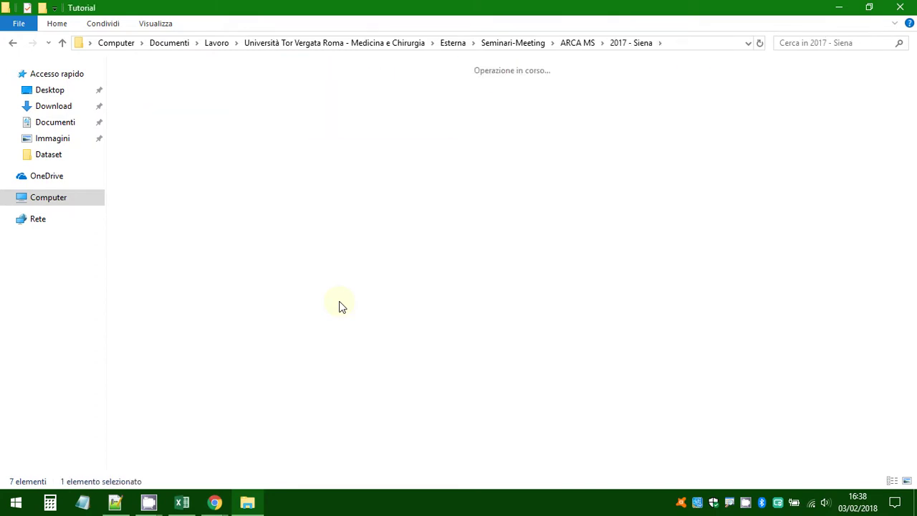
key(m)
key(Return)
key(d)
key(Return)
key(a)
key(a)
key(a)
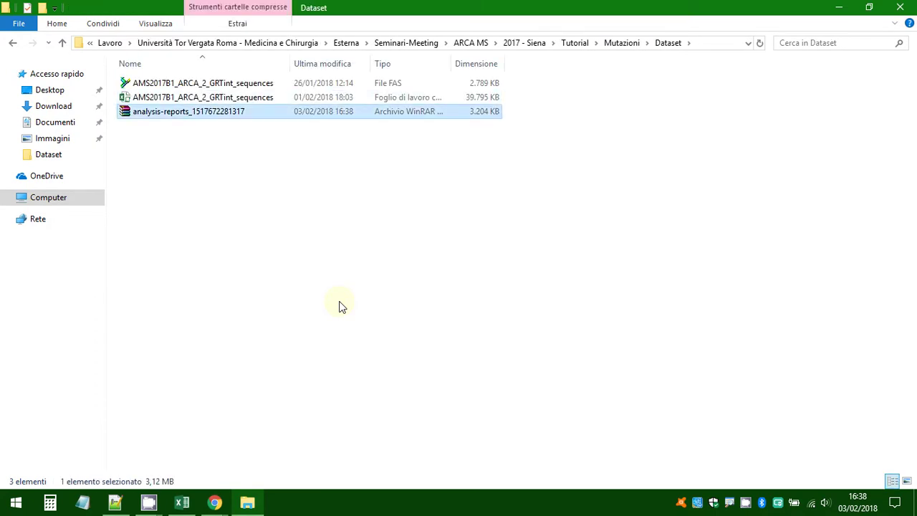
key(shift+F10)
key(Down)
key(Down)
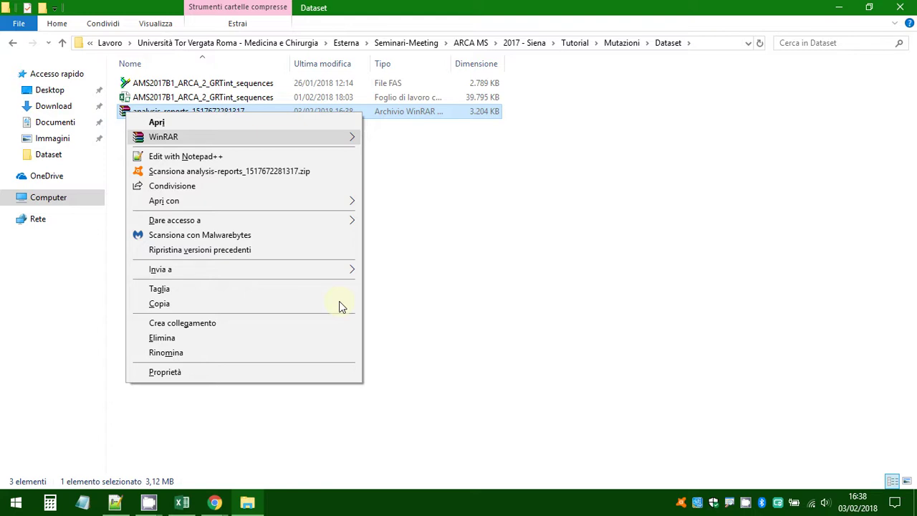
key(Right)
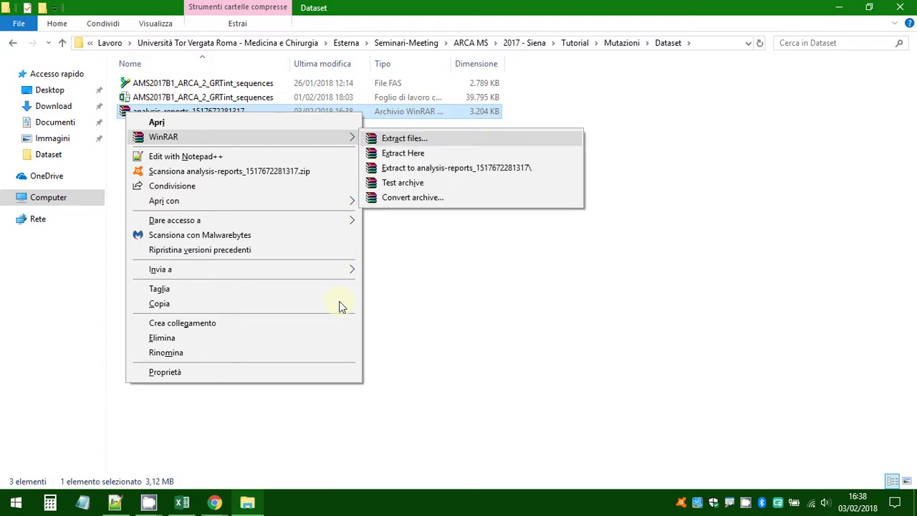
key(Down)
key(Down)
key(Up)
key(Up)
key(Down)
key(Down)
key(Return)
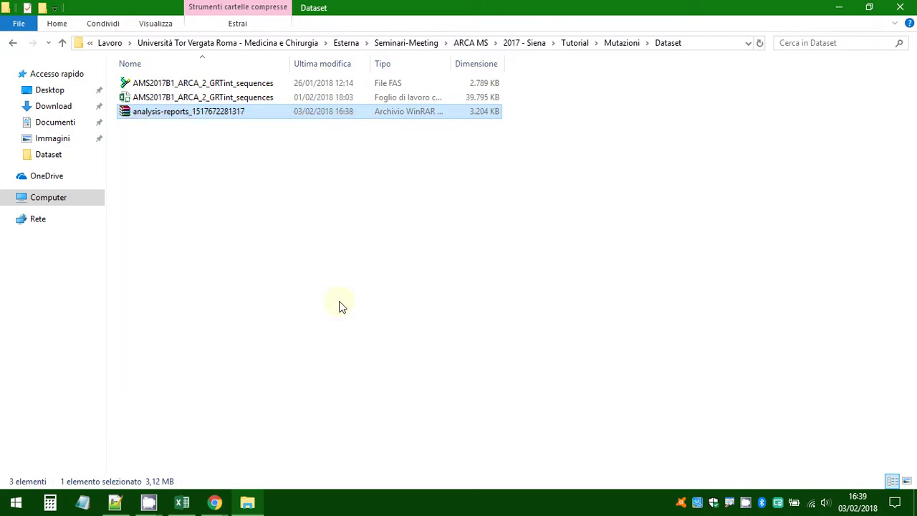
key(Up)
key(Up)
key(Up)
key(Return)
key(Return)
Step: Compare the extracted TSV report files with the outputs selected on the HIVdb form in Chrome and return to File Explorer
key(Down)
key(Down)
key(Down)
key(Up)
key(Up)
key(Up)
key(alt+Tab)
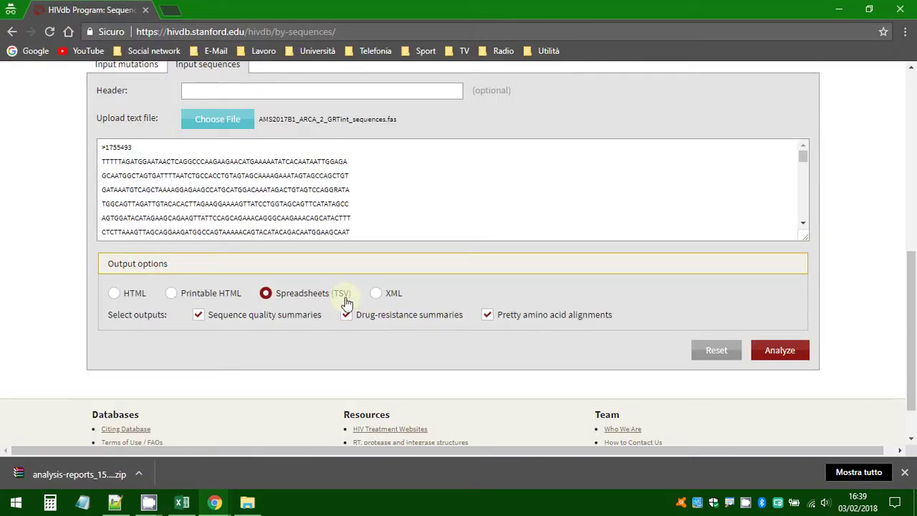
key(alt+Tab)
key(Down)
key(Down)
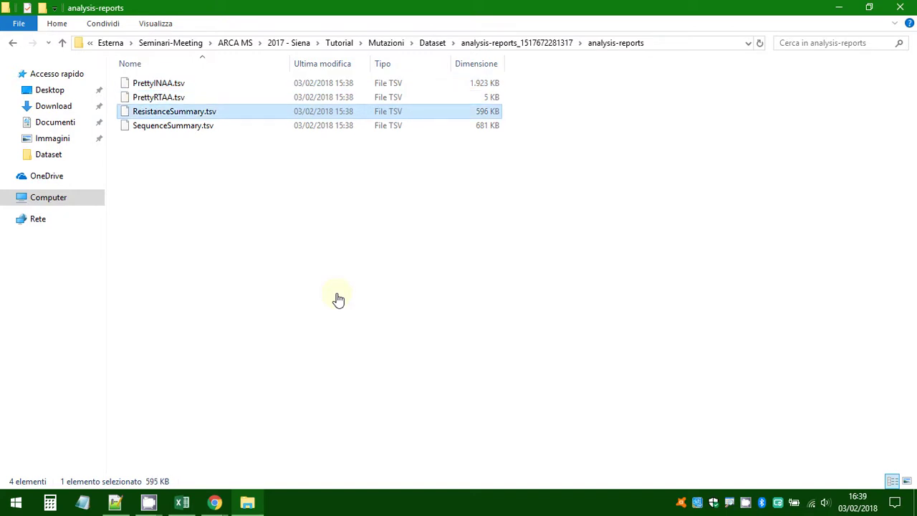
Step: Switch to the blank Excel workbook and start an external data import from a text file
key(alt+Tab)
key(alt+Tab)
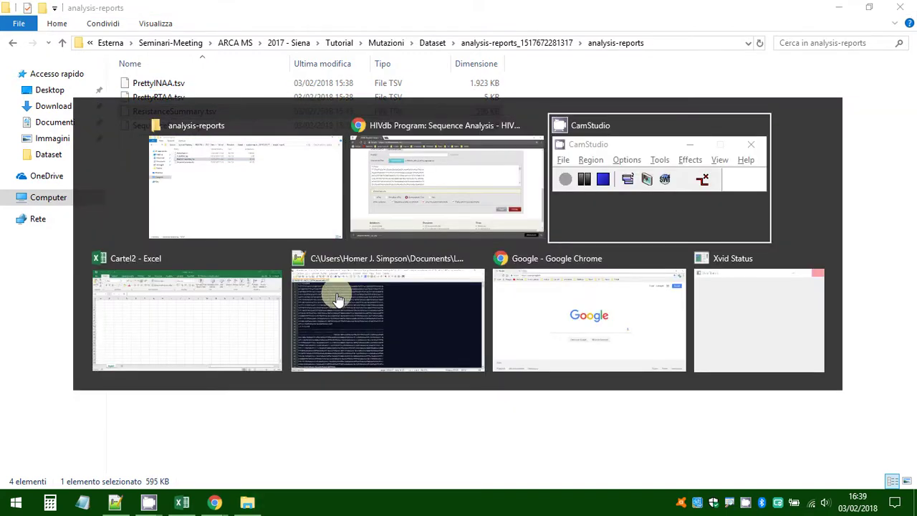
key(alt+Tab)
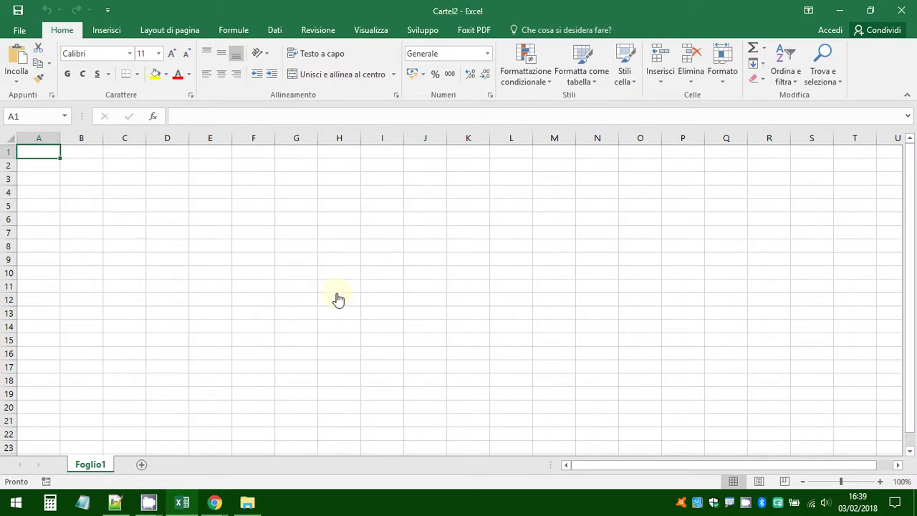
key(alt)
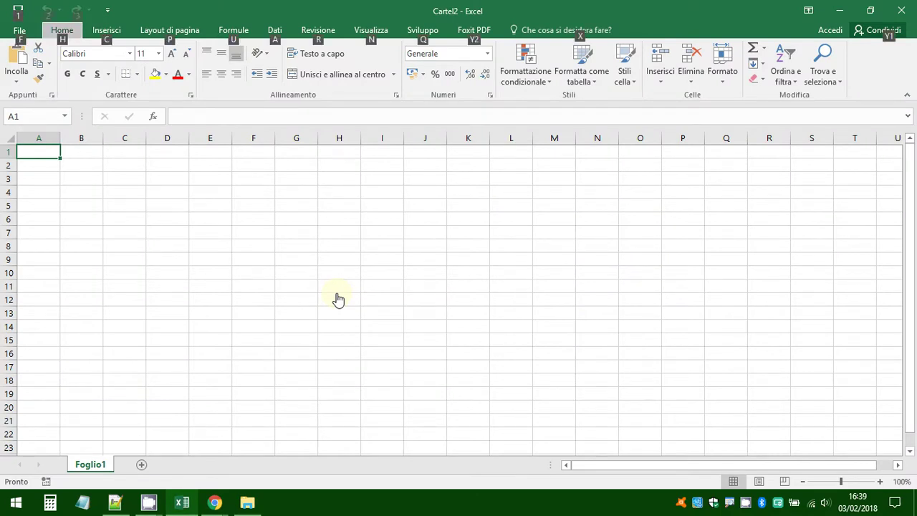
key(a)
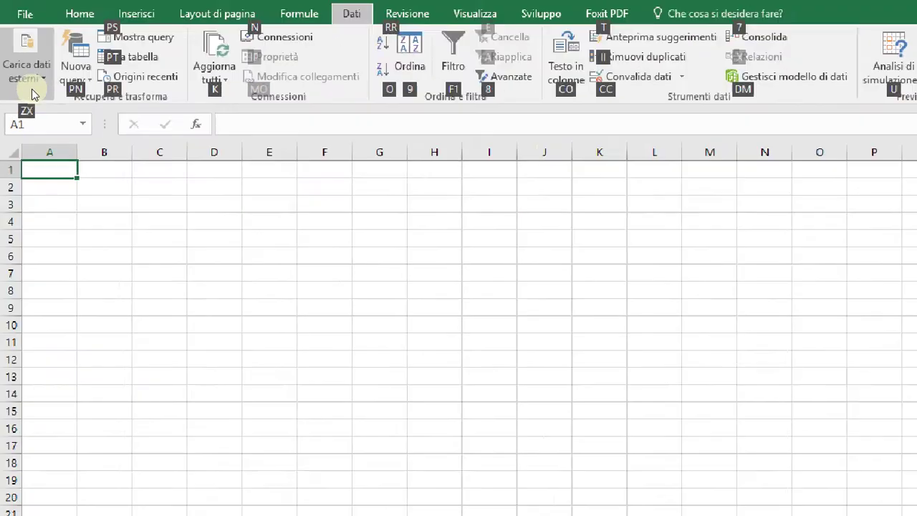
key(Escape)
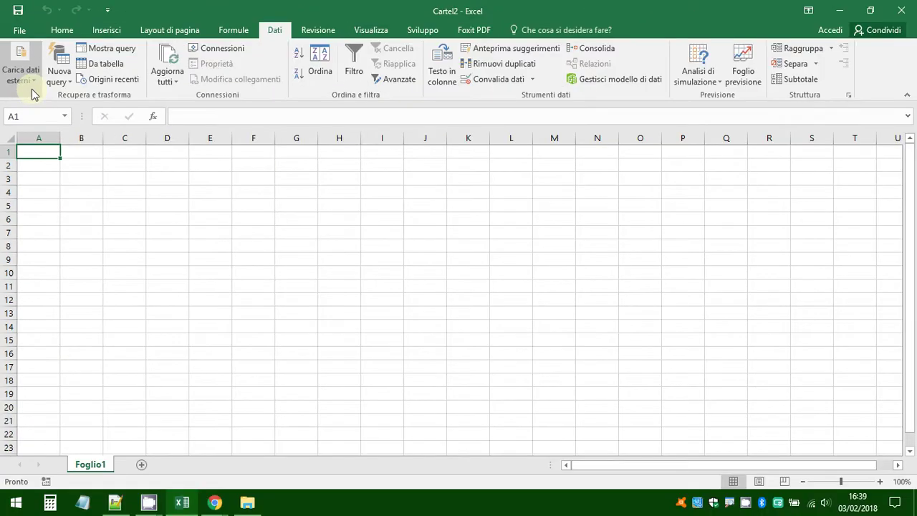
click(31, 89)
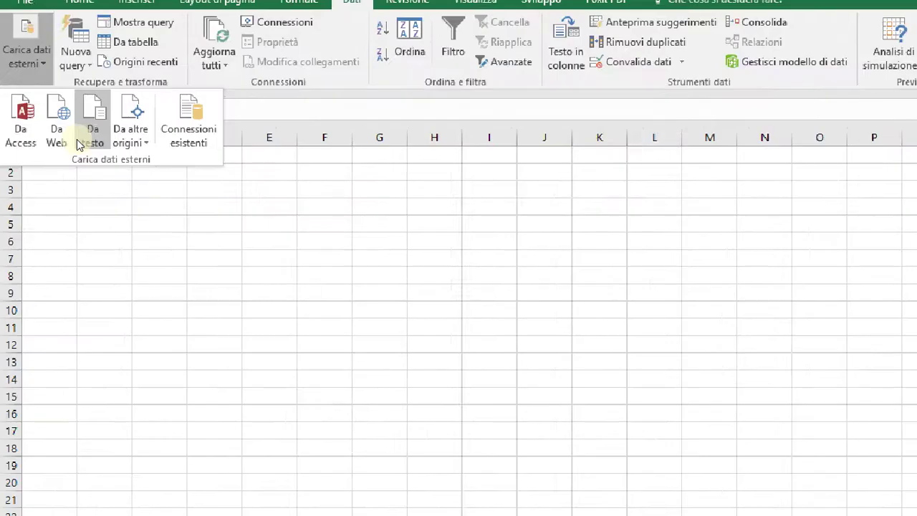
click(76, 142)
click(26, 82)
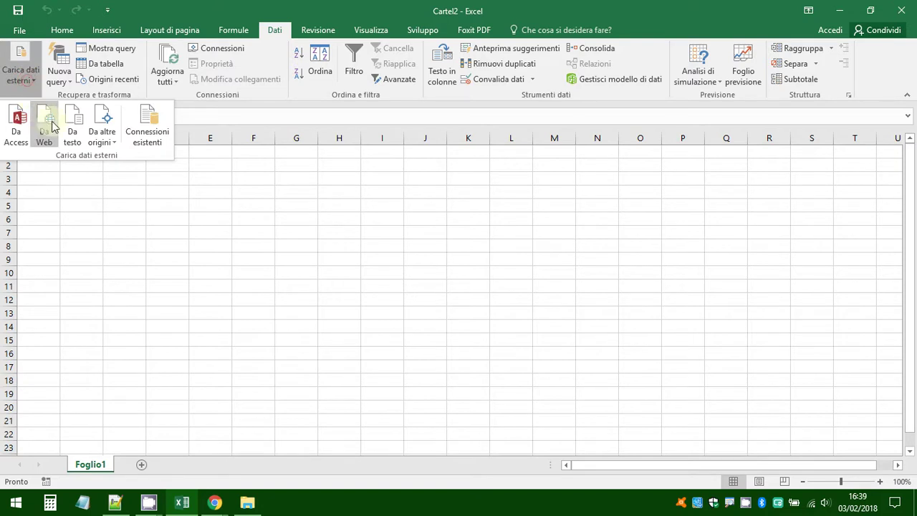
click(81, 136)
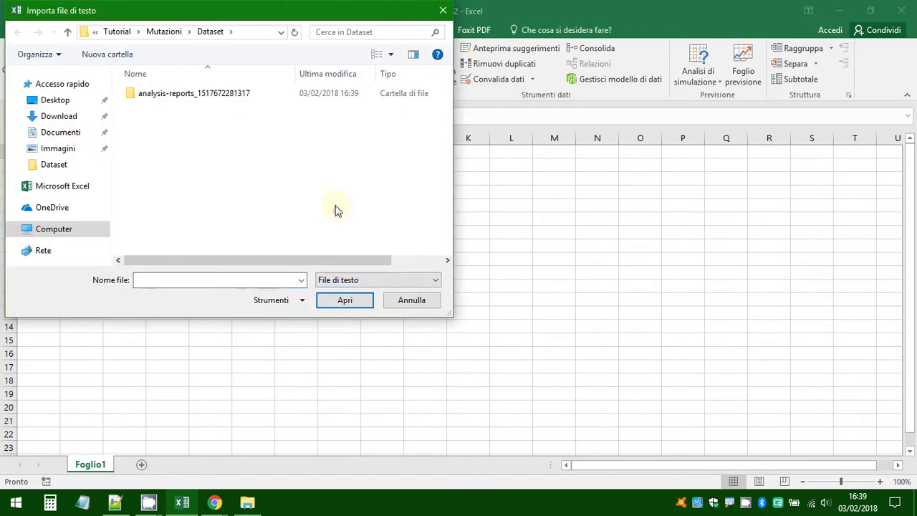
key(Down)
key(Return)
key(Down)
key(Return)
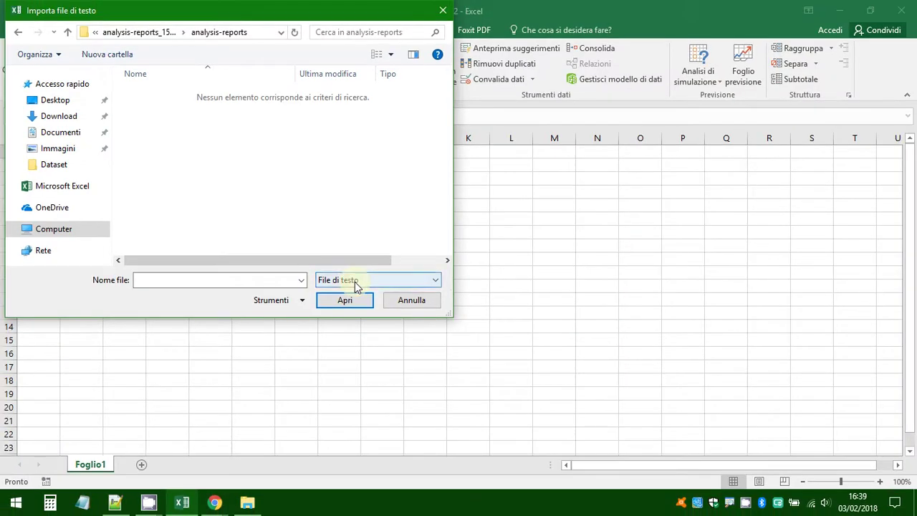
click(390, 281)
click(358, 293)
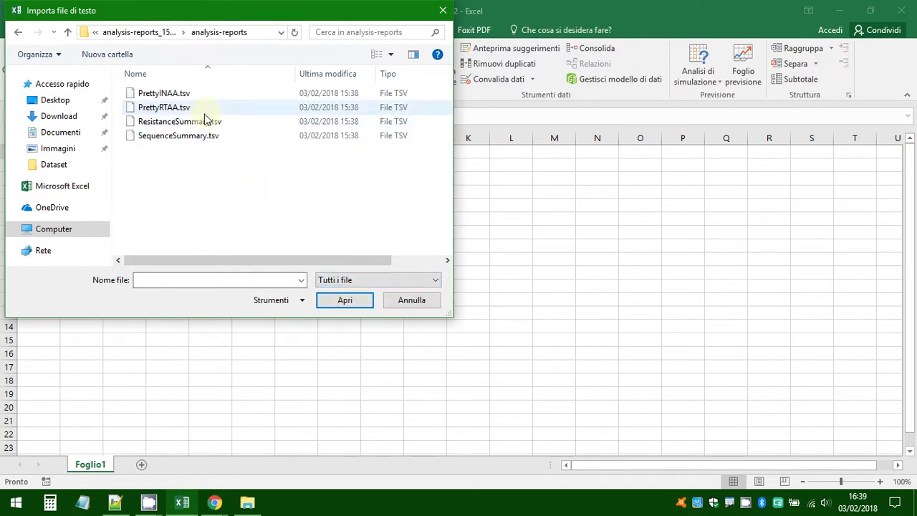
Step: Try to import ResistanceSummary.tsv into the blank workbook
click(199, 122)
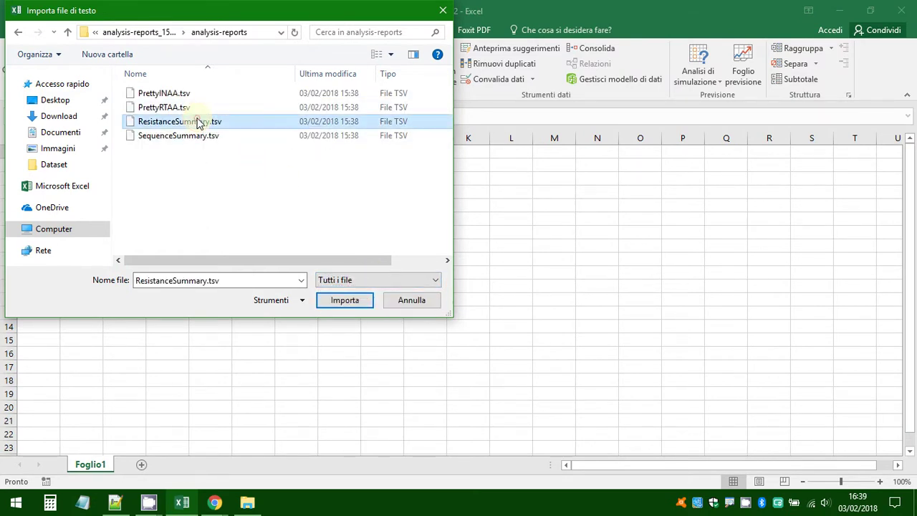
click(341, 305)
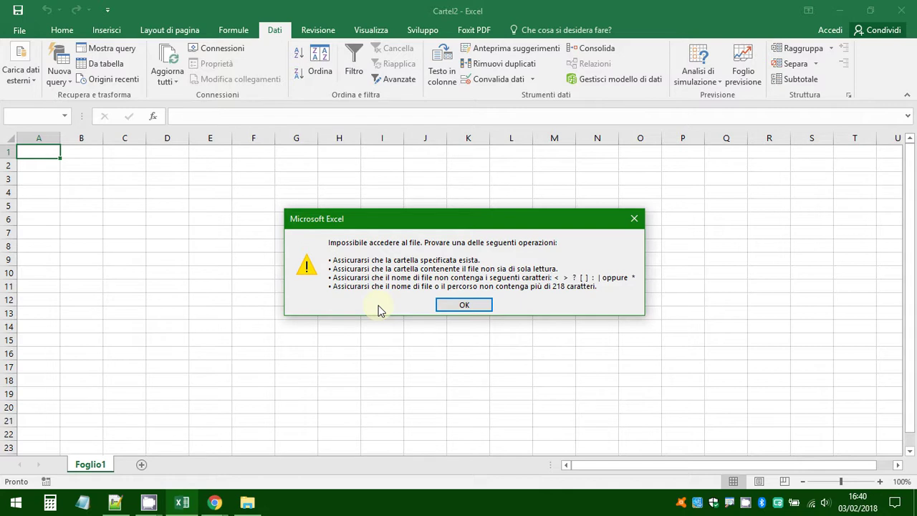
click(480, 305)
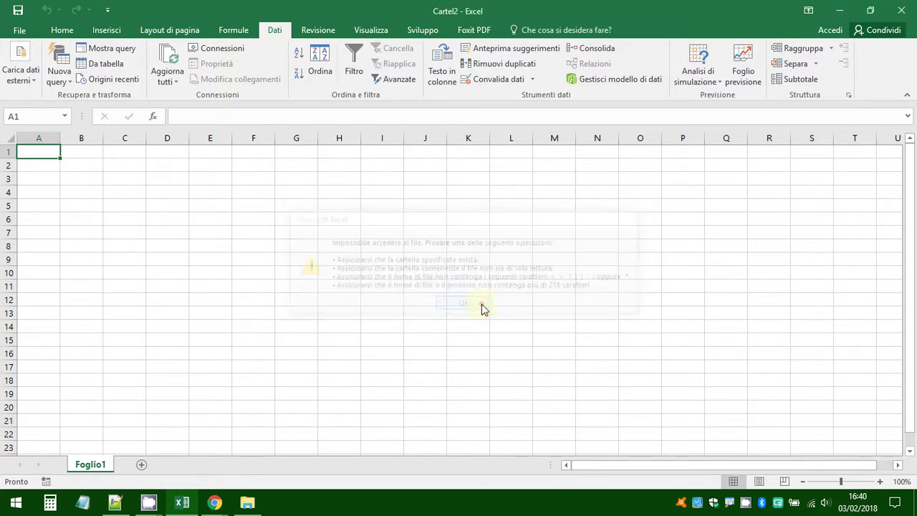
Step: Retry the text import of ResistanceSummary.tsv from the analysis-reports folder with all file types shown
click(22, 72)
click(74, 119)
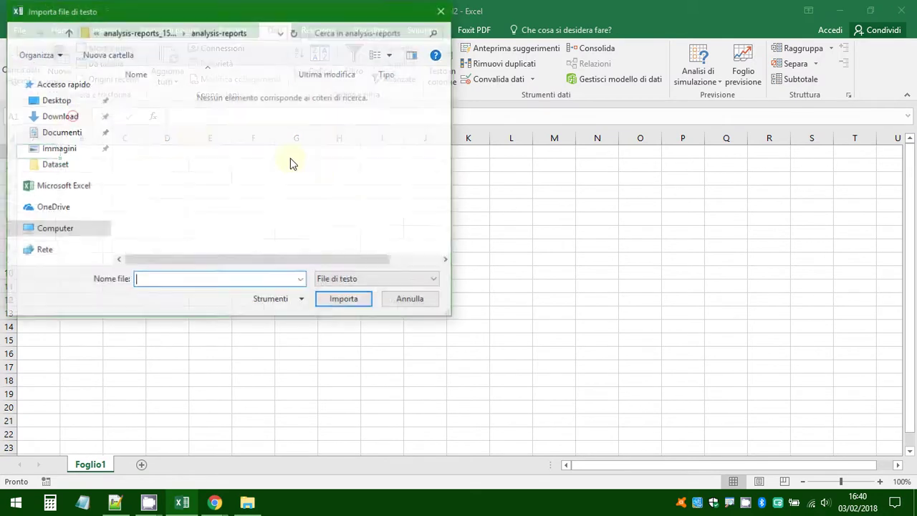
click(356, 279)
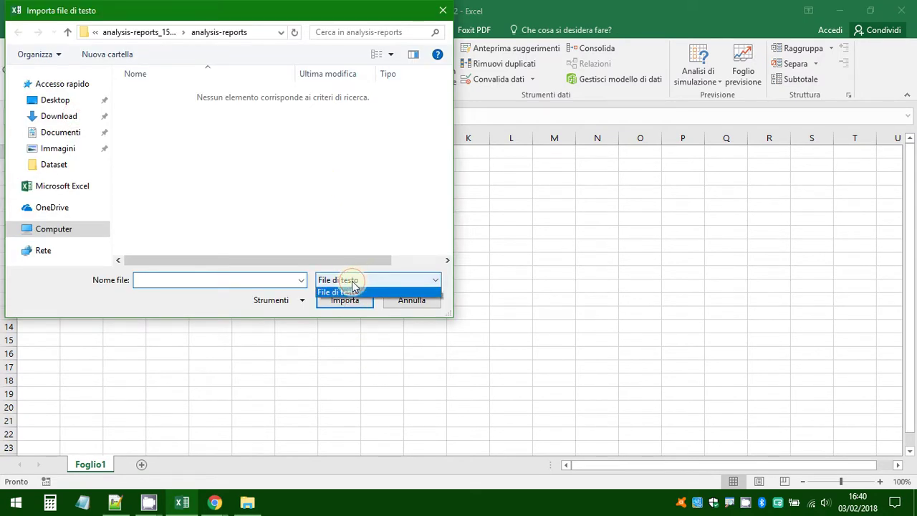
click(348, 294)
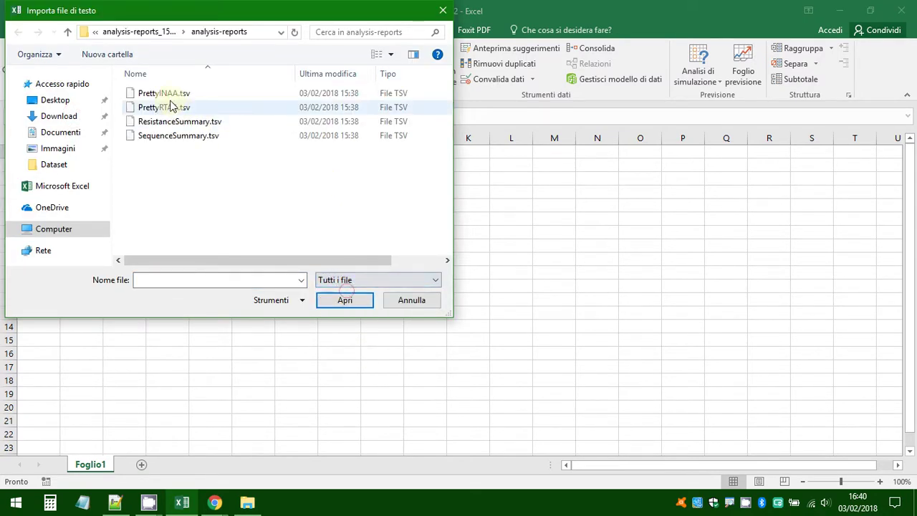
click(176, 122)
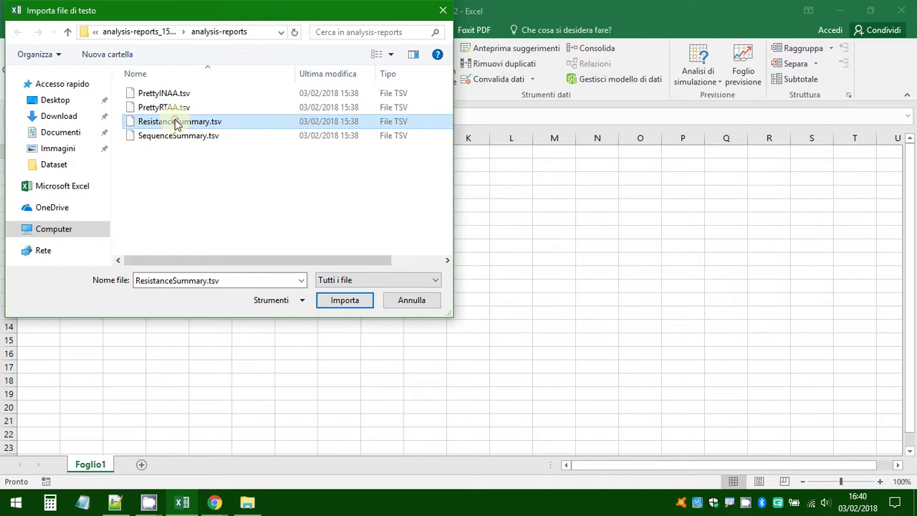
click(331, 305)
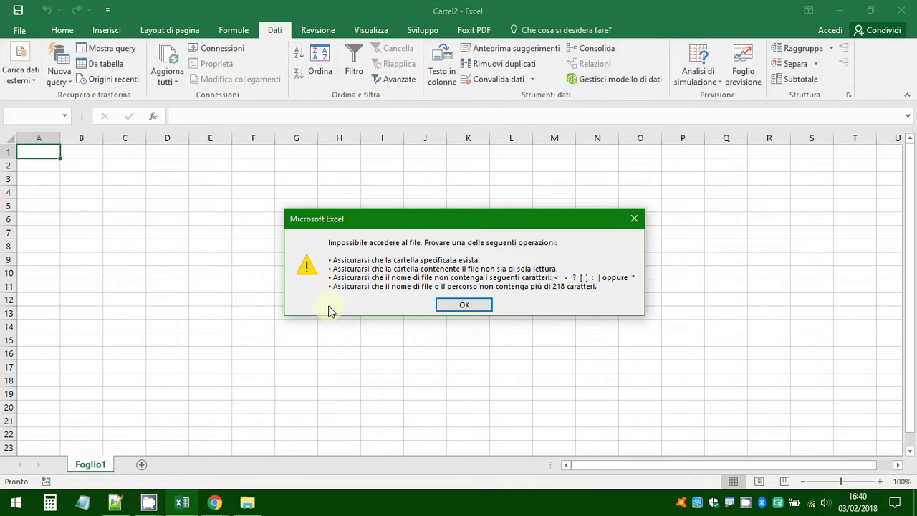
click(445, 308)
key(alt+Tab)
key(alt+Tab)
key(alt+Tab)
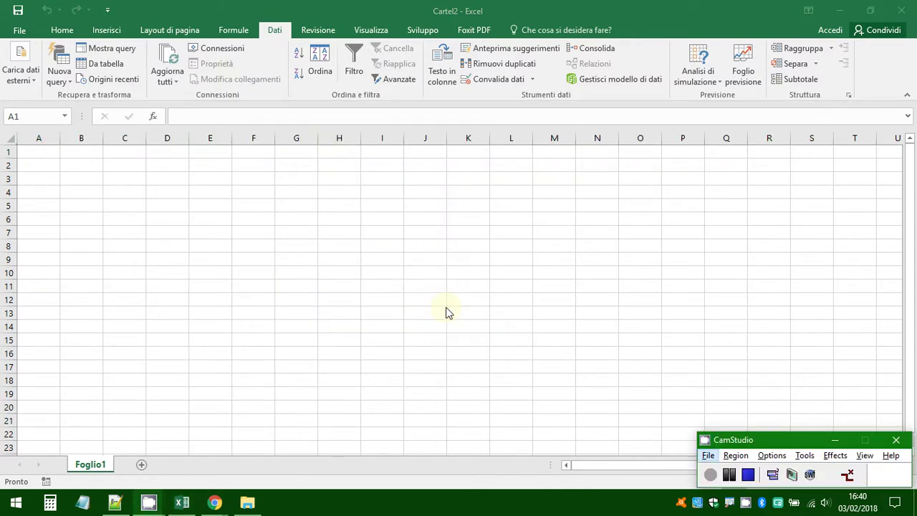
key(alt+f)
key(Down)
key(Return)
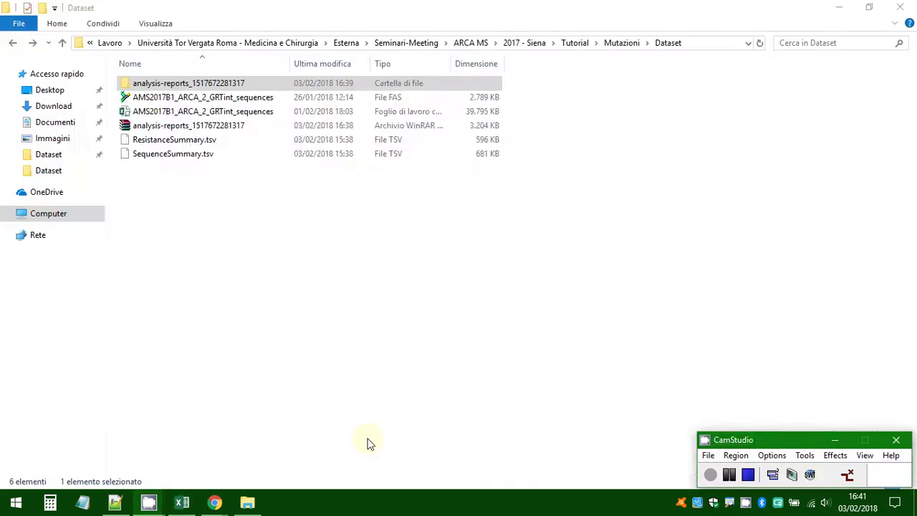
Step: Switch to File Explorer and review the files in the Dataset folder
key(alt+Tab)
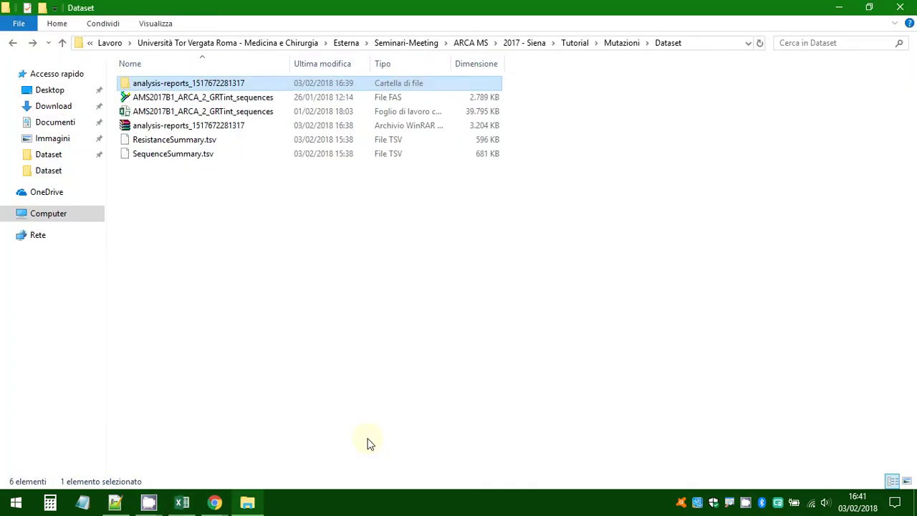
key(Down)
key(Down)
key(Down)
key(Down)
key(Up)
key(Up)
key(Up)
key(Up)
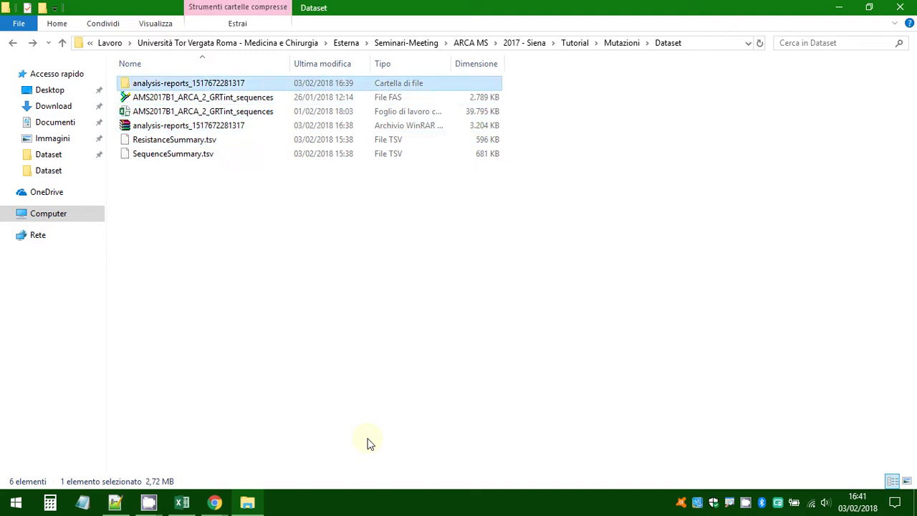
key(Return)
key(Return)
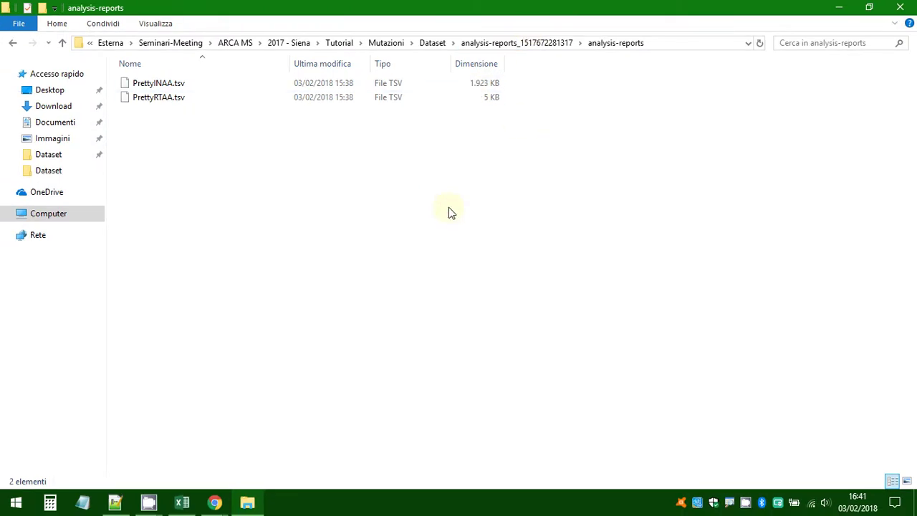
key(BackSpace)
key(BackSpace)
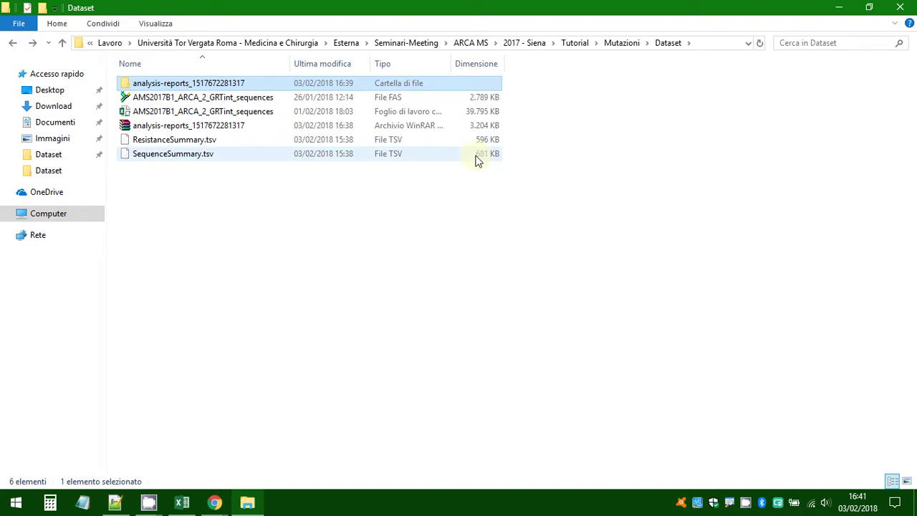
Step: Switch to the blank Excel workbook and start a text-file import with all file types shown
click(399, 256)
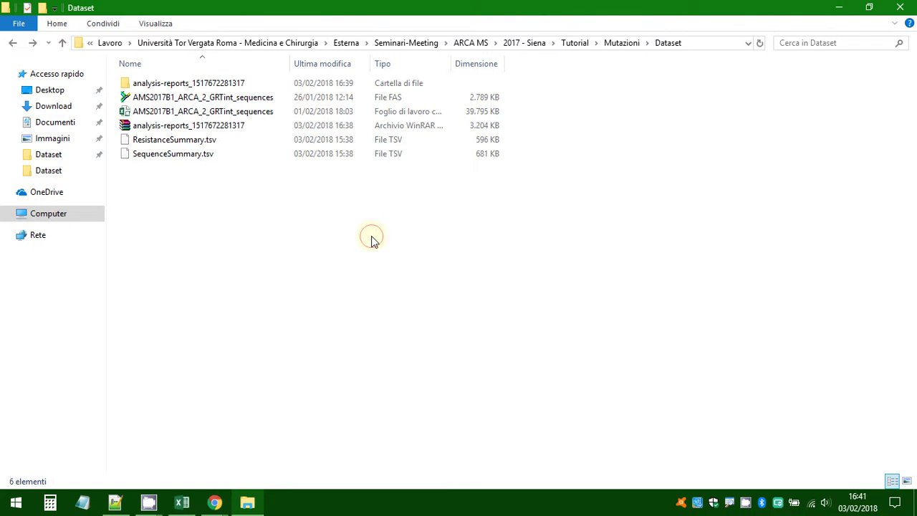
key(alt+Tab)
key(alt+Tab)
key(alt)
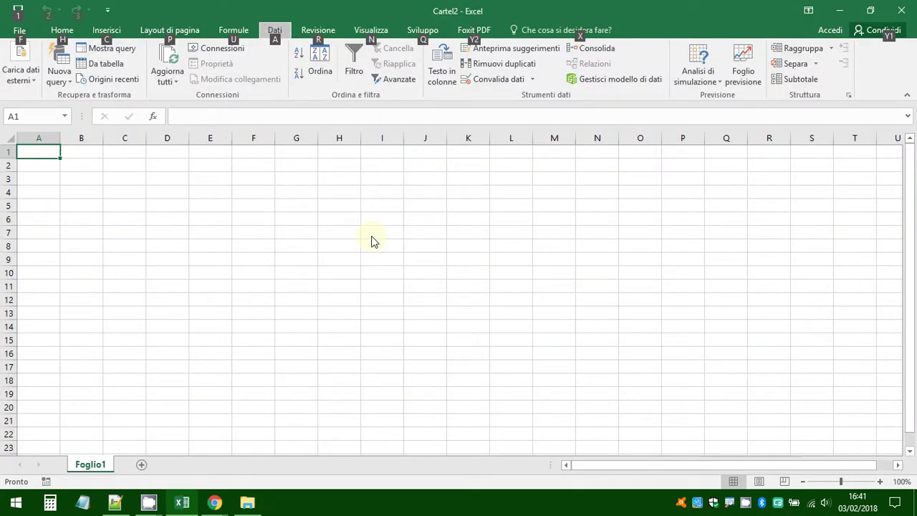
key(a)
key(f)
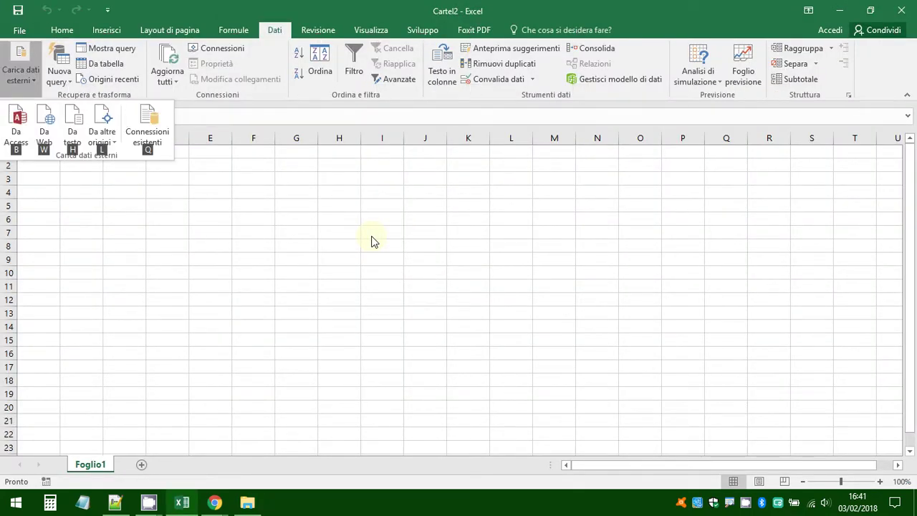
key(h)
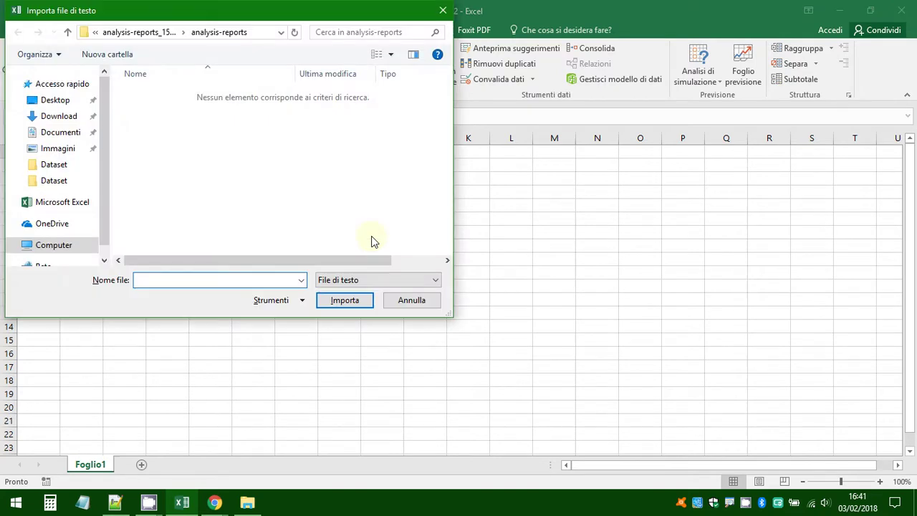
click(362, 281)
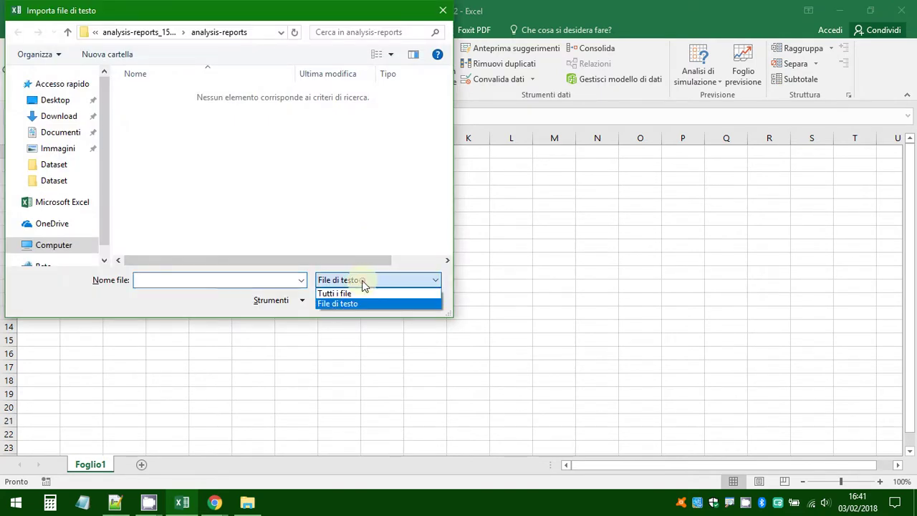
click(358, 295)
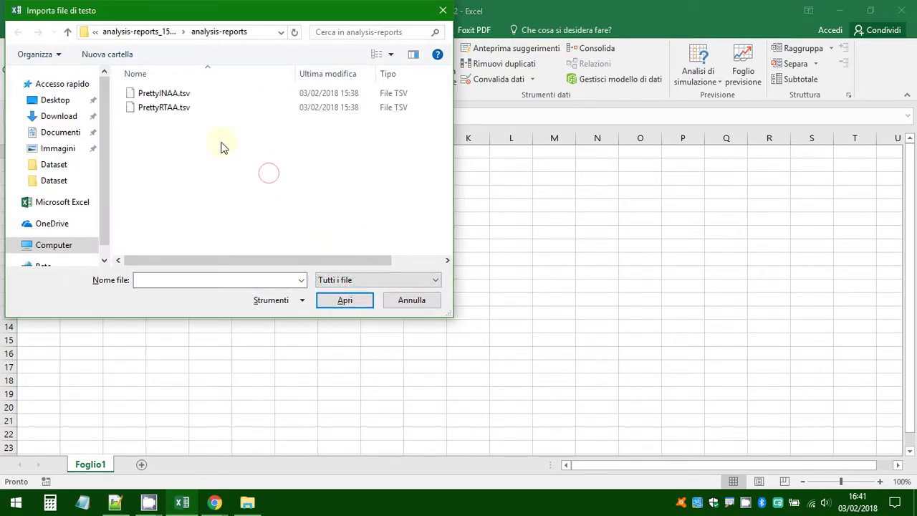
Step: Go up to the Dataset folder and choose ResistanceSummary.tsv as the text file to import
key(alt+Up)
key(alt+Up)
key(Down)
key(Down)
key(Down)
key(Down)
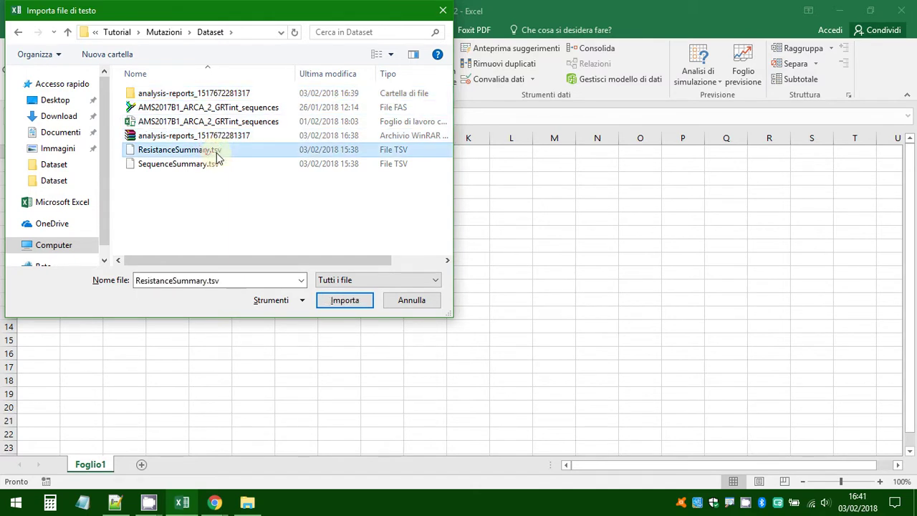
click(329, 305)
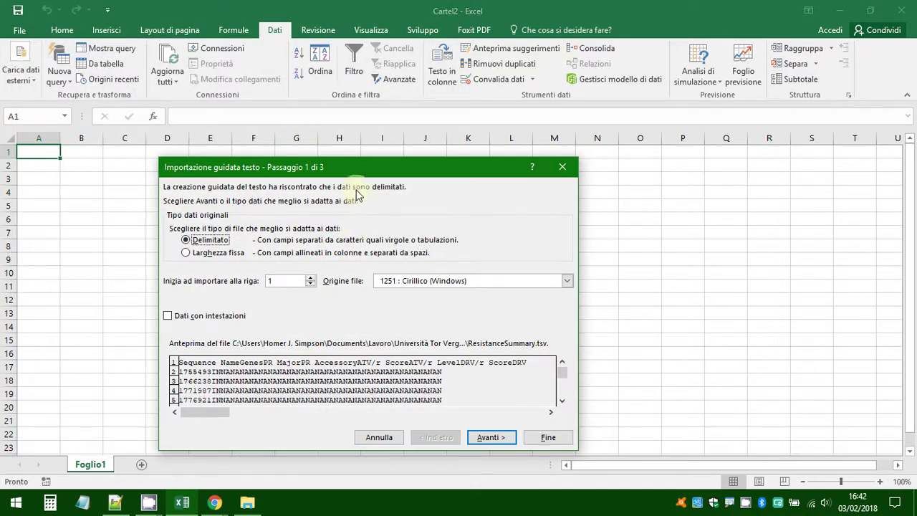
Step: Import ResistanceSummary.tsv as tab-delimited data with headers and General column format, placing it at cell A1 of the existing sheet
drag(390, 169, 491, 149)
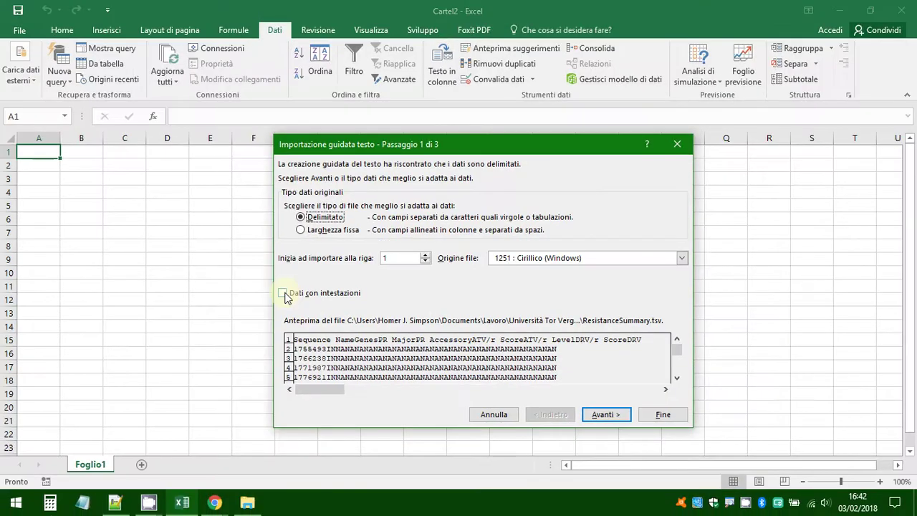
click(285, 295)
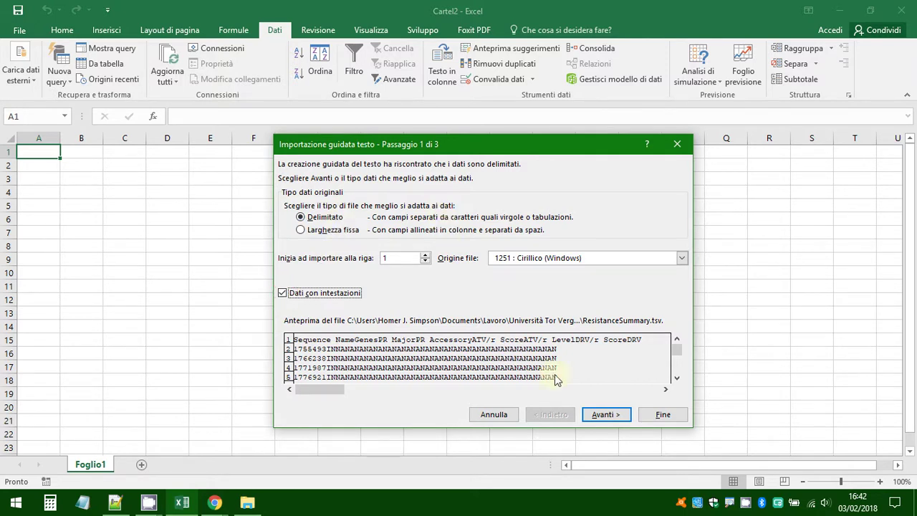
click(602, 422)
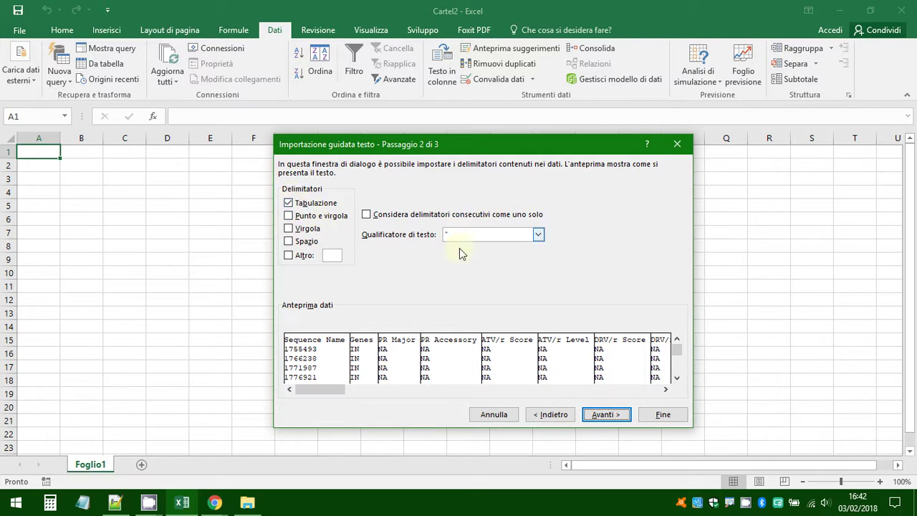
click(608, 414)
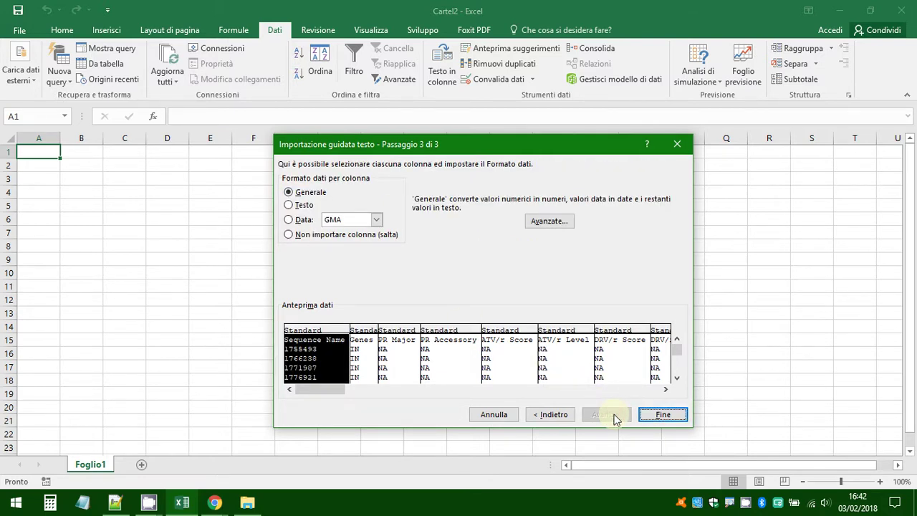
click(663, 416)
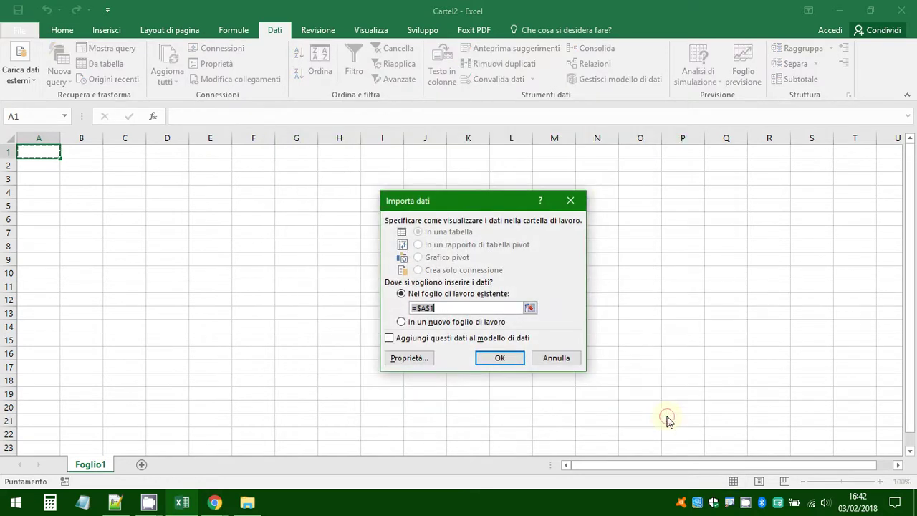
click(511, 357)
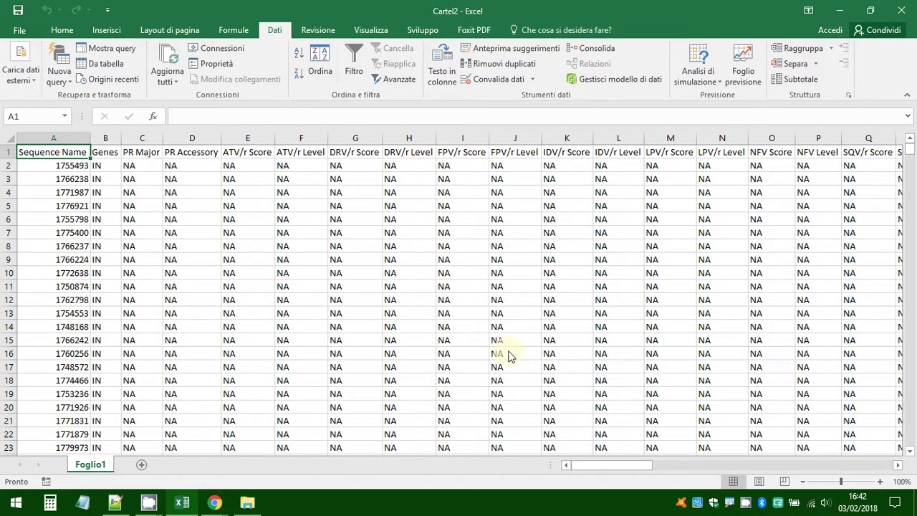
Step: Examine the imported resistance report's columns across header row 1 and return to cell A1
key(Right)
key(Right)
key(Right)
key(Right)
key(Right)
key(Right)
key(Right)
key(Right)
key(Right)
key(Right)
key(Right)
key(Right)
key(Right)
key(Right)
key(Right)
key(Right)
key(Right)
key(Right)
key(Right)
key(Right)
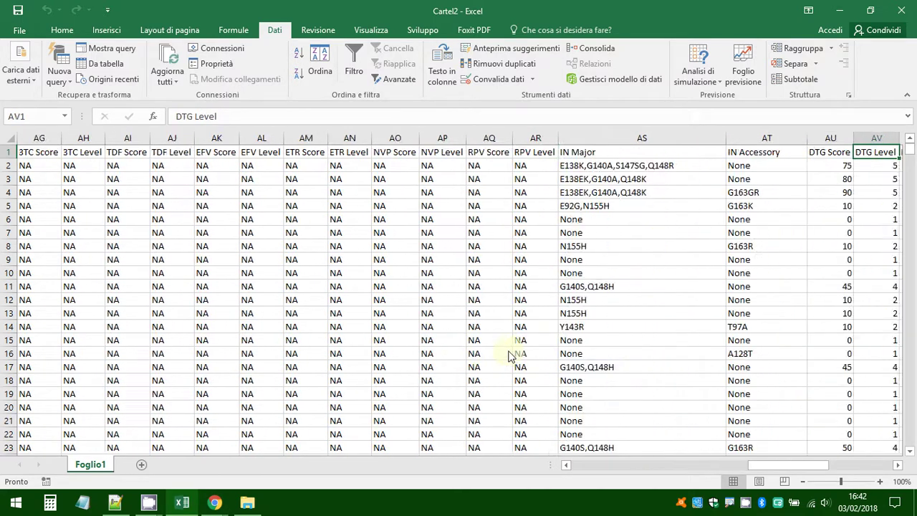
key(Right)
key(Right)
key(Right)
key(Right)
key(Right)
key(Right)
key(Right)
key(Right)
key(Right)
key(Right)
key(Right)
key(Right)
key(Right)
key(Right)
key(Right)
key(Right)
key(Right)
key(Right)
key(Left)
key(Left)
key(Left)
key(Left)
key(Left)
key(Left)
key(Left)
key(Left)
key(Left)
key(Left)
key(Left)
key(Left)
key(Left)
key(Left)
key(Left)
key(Left)
key(Left)
key(Left)
key(Left)
key(Left)
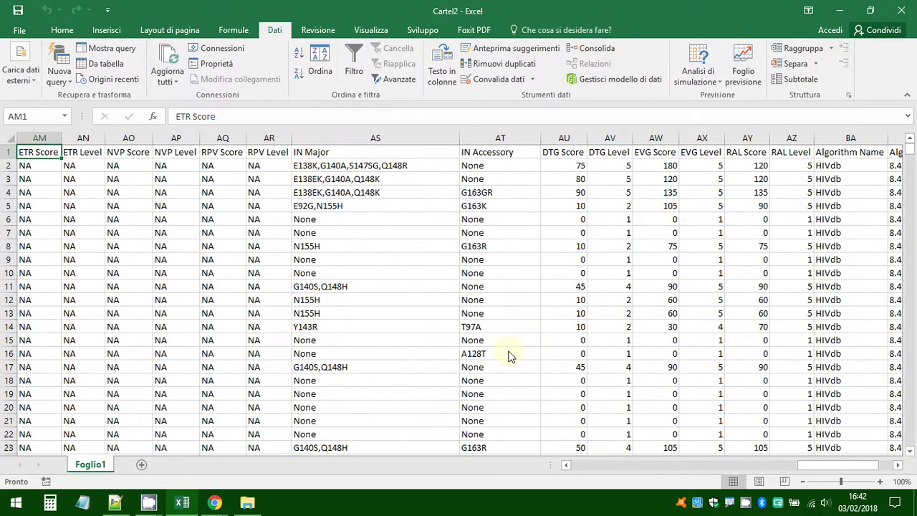
key(Left)
key(Left)
key(Left)
key(Left)
key(Left)
key(Left)
key(Left)
key(Left)
key(Left)
key(Left)
key(Left)
key(Left)
key(Left)
key(Left)
key(Left)
key(Left)
key(Left)
key(Left)
key(Left)
key(Left)
key(Left)
key(Left)
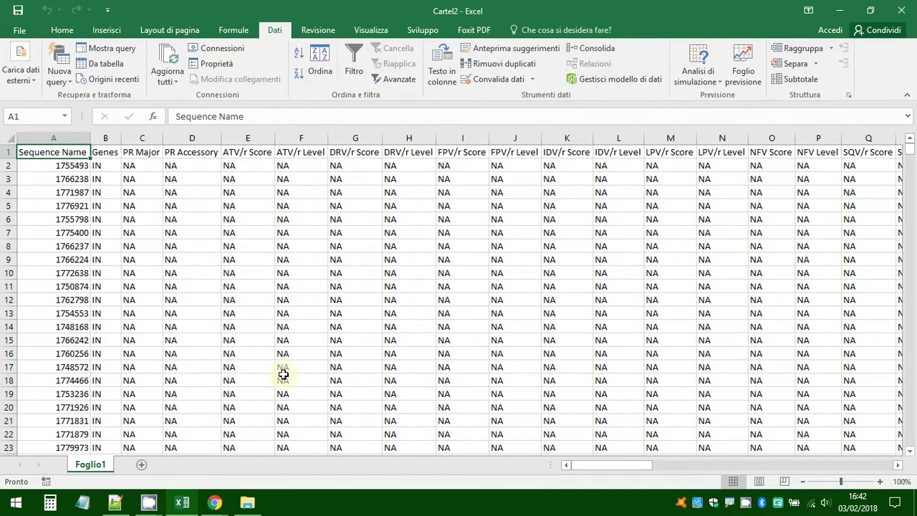
Step: Add a second worksheet and start a text-file import there with all file types shown
click(141, 465)
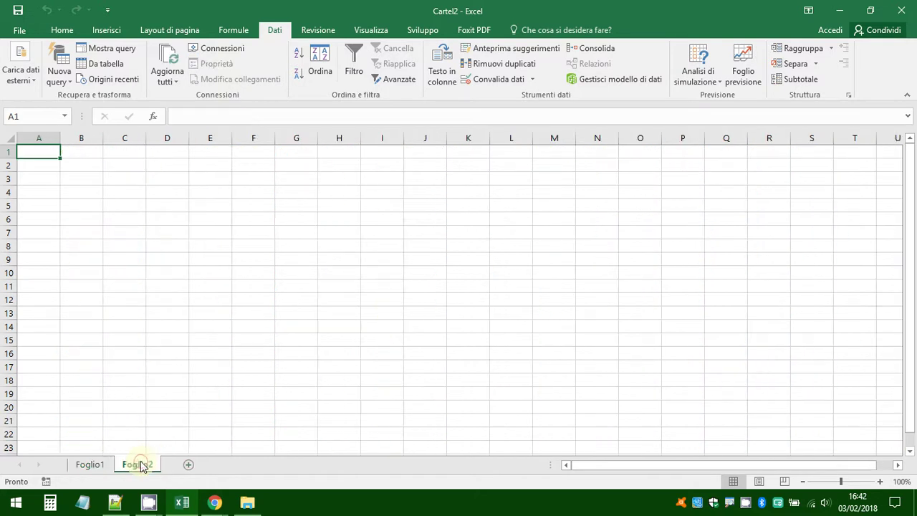
key(alt)
key(a)
key(x)
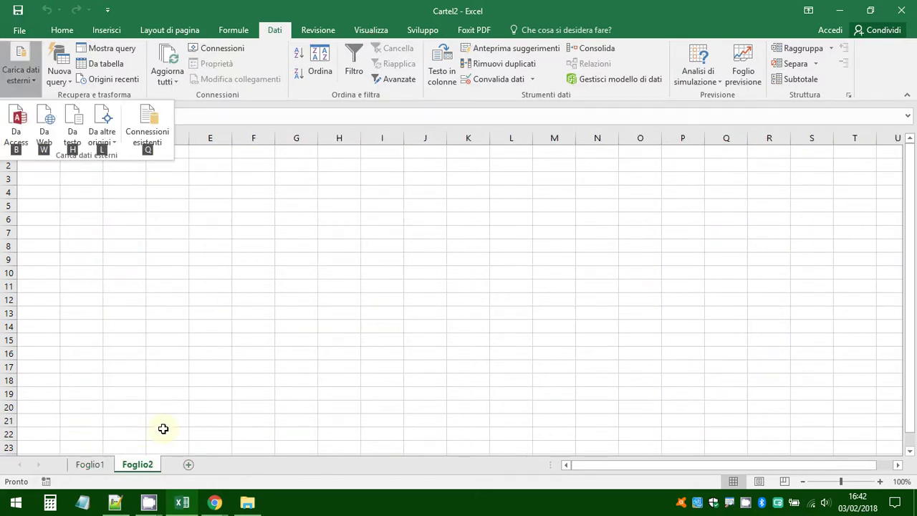
click(78, 140)
click(323, 280)
click(334, 293)
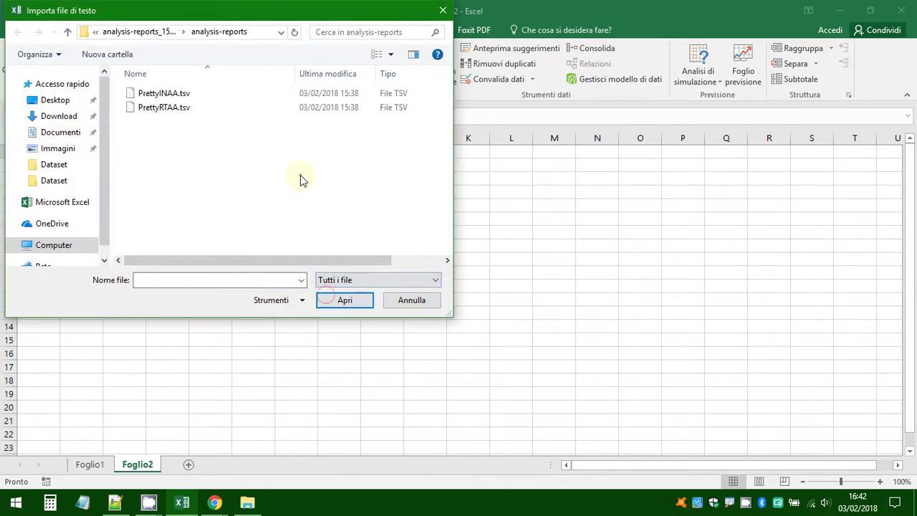
Step: Choose SequenceSummary.tsv in the Dataset folder as the text file to import into the second sheet
key(alt+Up)
key(alt+Up)
key(Down)
key(Down)
key(Down)
key(Down)
key(Down)
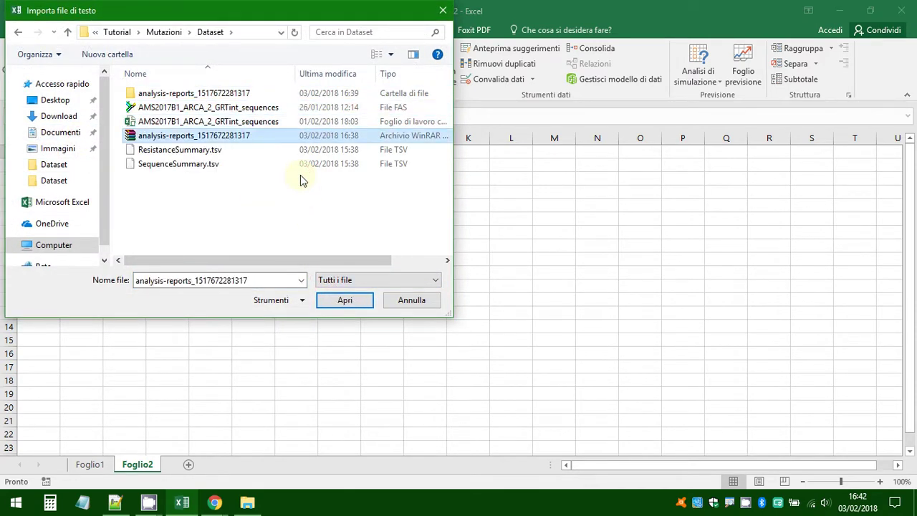
click(201, 150)
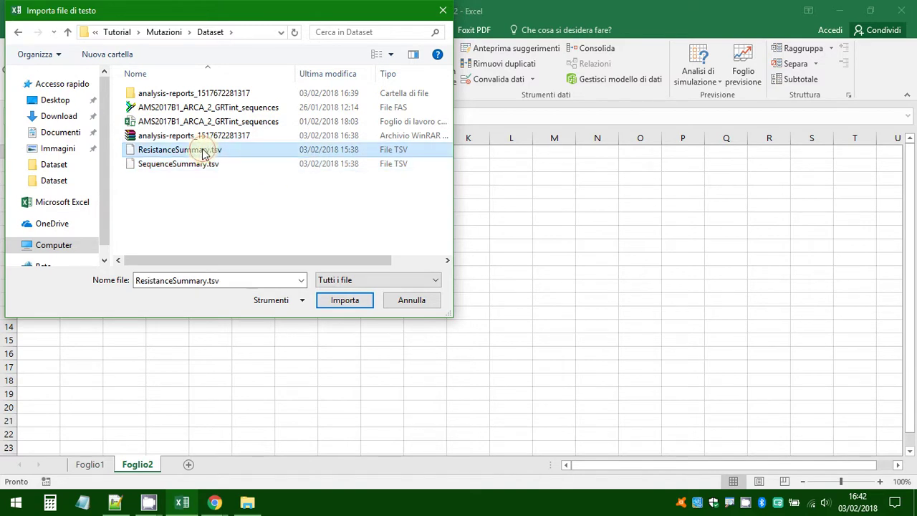
click(199, 164)
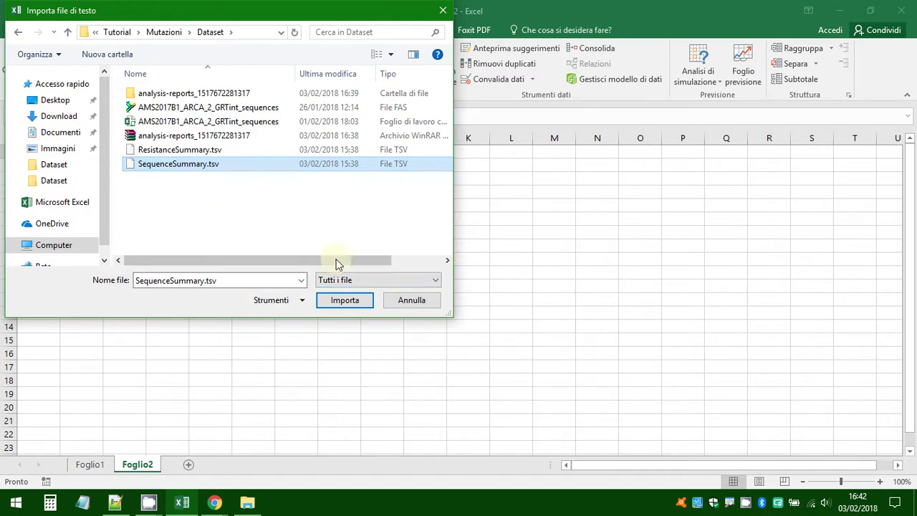
click(336, 301)
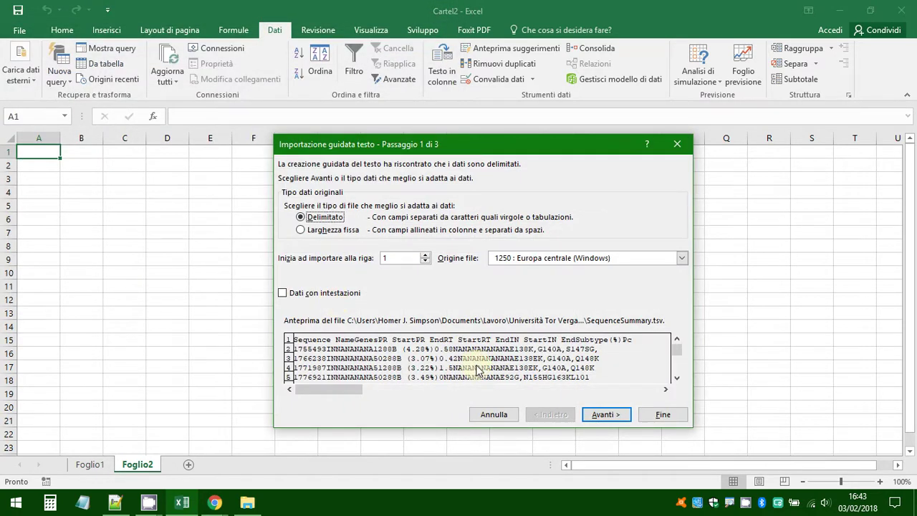
Step: Import SequenceSummary.tsv as tab-delimited data with headers and General column format, starting at cell A1 of the second sheet
click(322, 297)
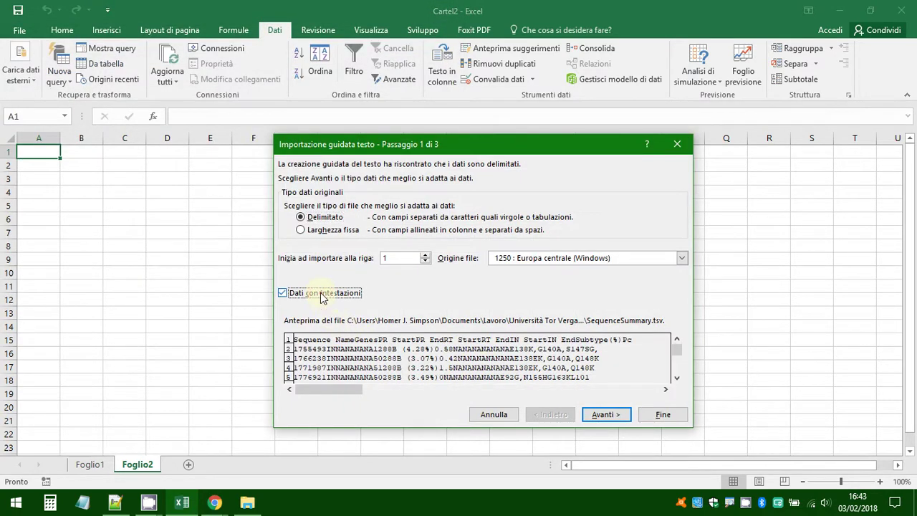
click(601, 415)
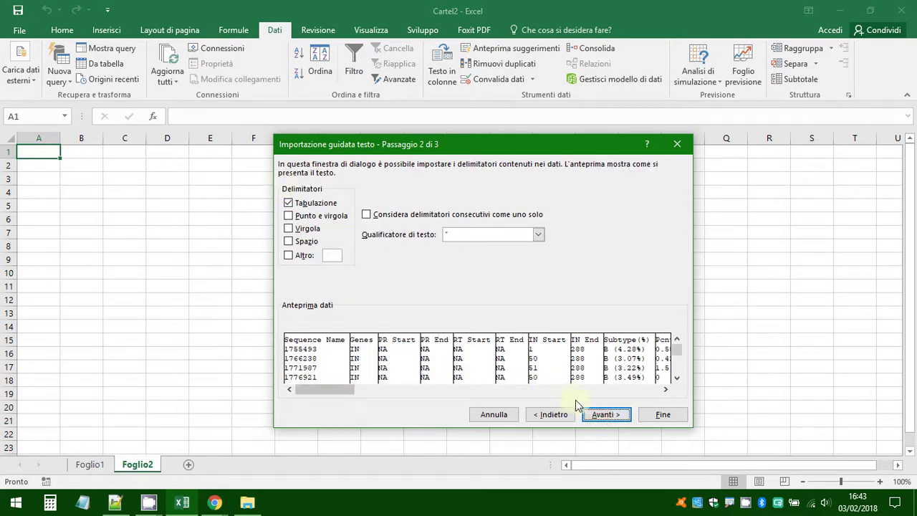
click(607, 415)
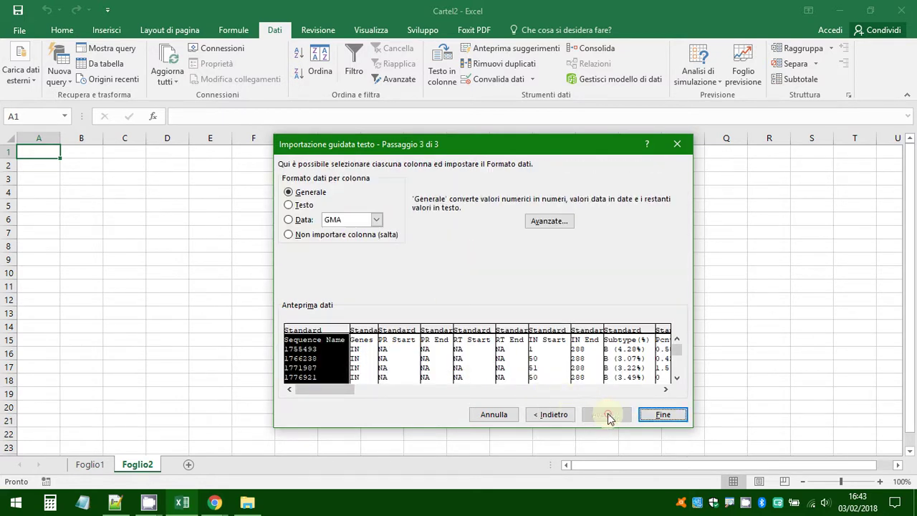
click(666, 416)
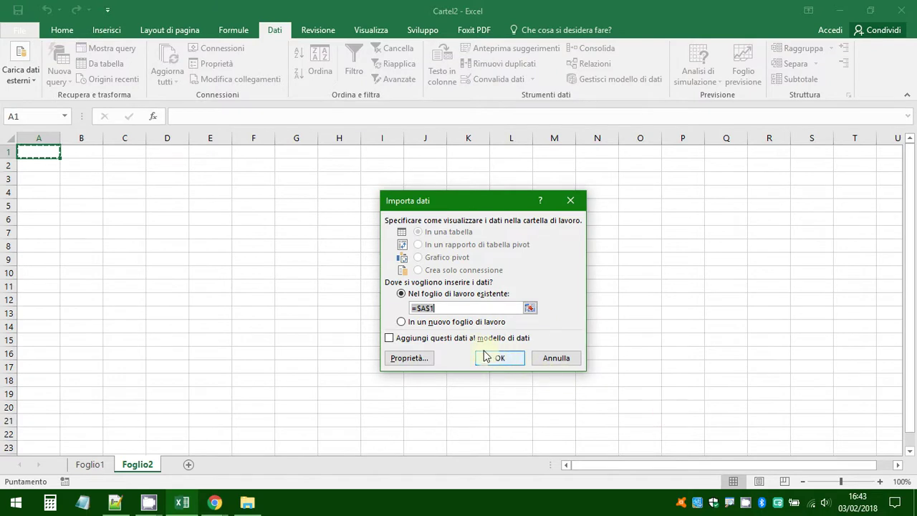
click(493, 357)
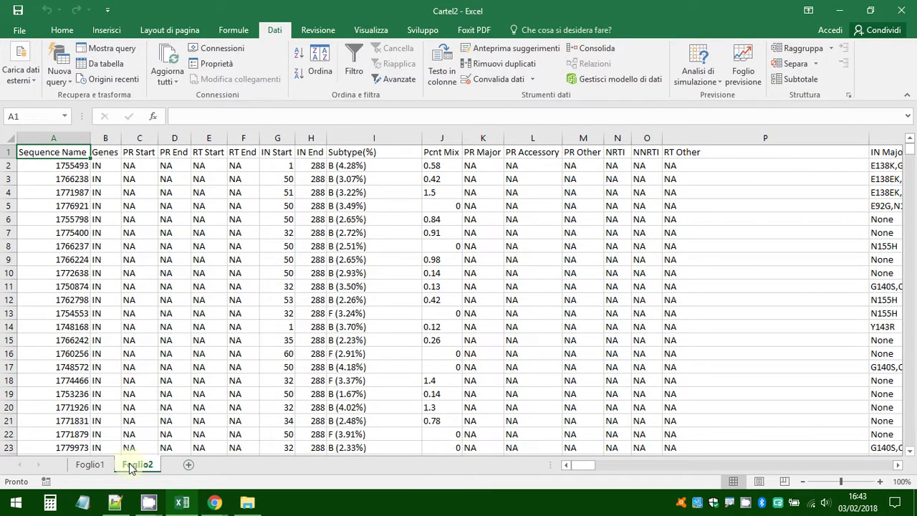
Step: Rename the first sheet, Foglio1, as ResistanceSummary
click(92, 464)
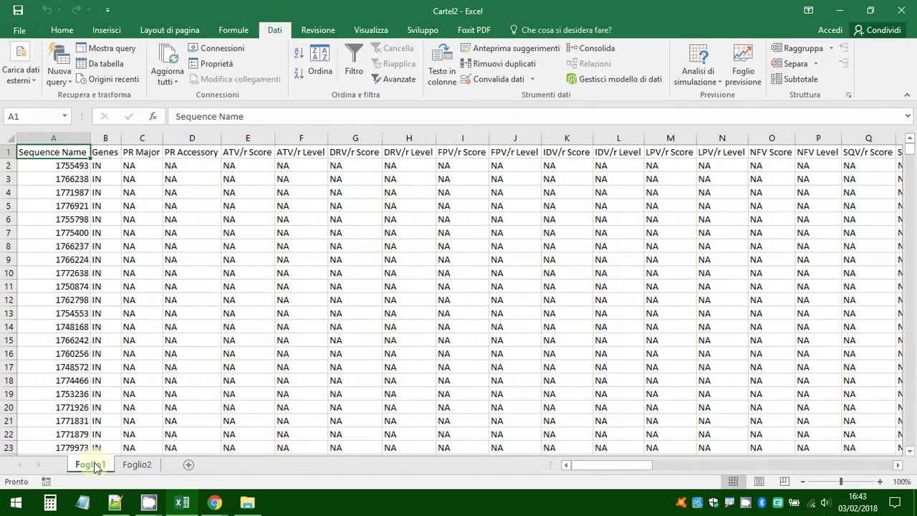
key(alt+h)
double_click(92, 464)
text(ResistanceSummary)
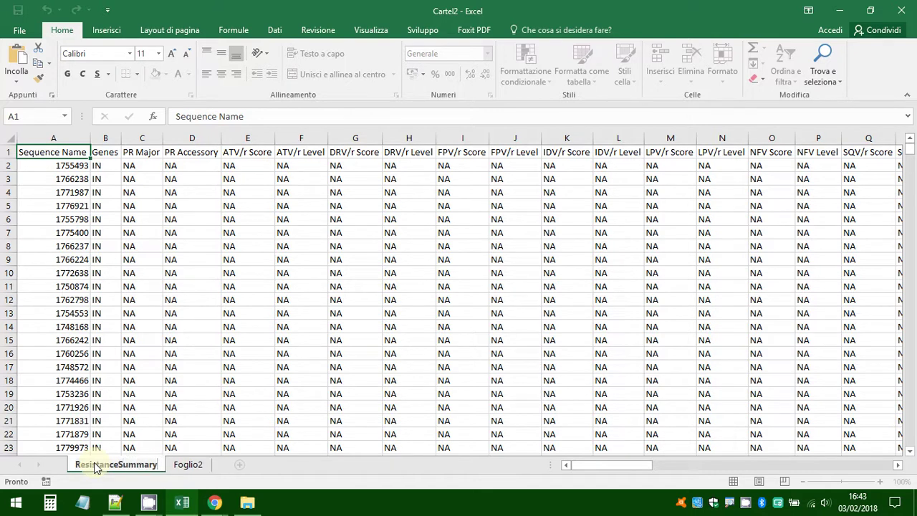
Step: Rename the second sheet, Foglio2, as SequenceSummary
click(184, 465)
key(alt)
key(h)
key(o)
key(r)
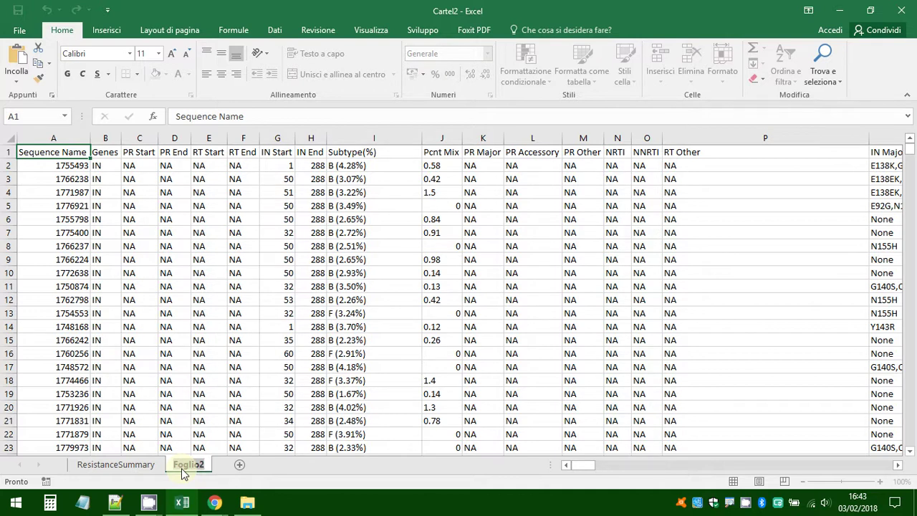
text(SequenceSummary)
key(Return)
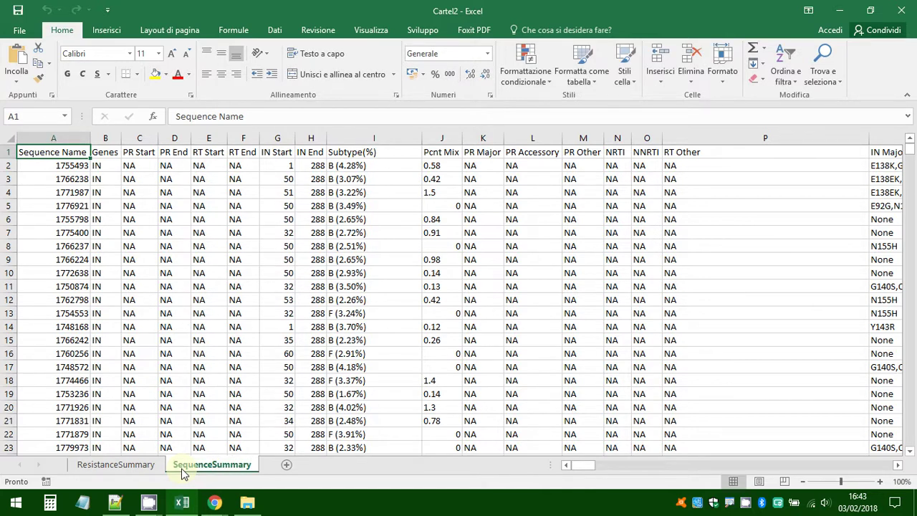
Step: Return to the ResistanceSummary sheet and review its Sequence Name and Genes columns
key(ctrl+Page_Up)
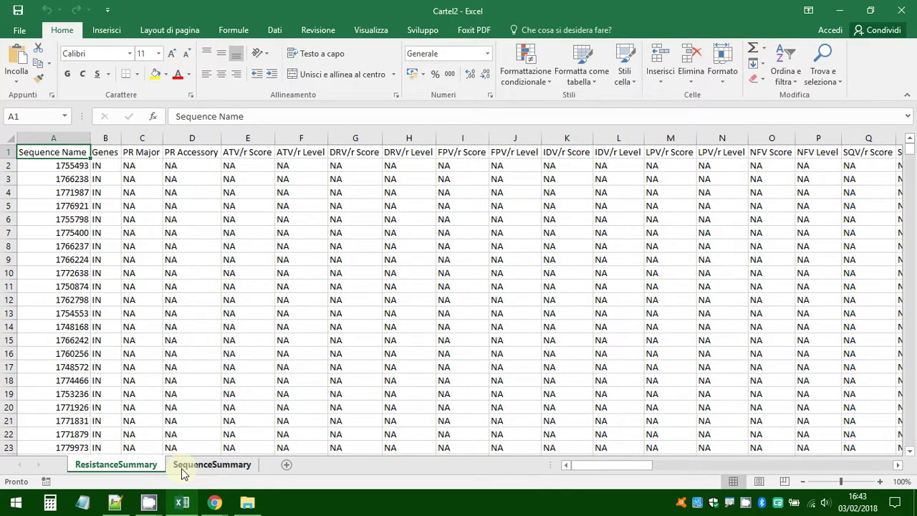
key(Right)
key(Left)
key(ctrl+space)
key(Up)
key(Down)
key(Up)
key(Right)
key(Right)
key(Left)
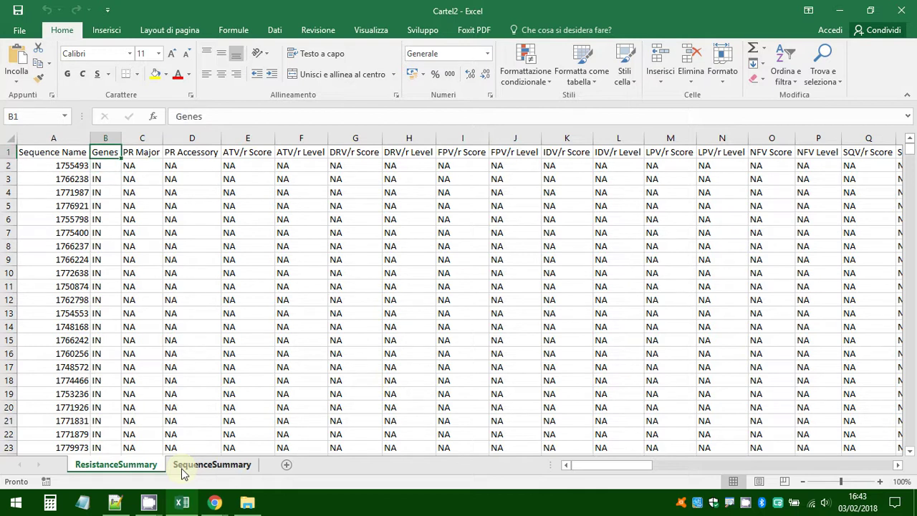
Step: Check the first rows of the Genes column in the ResistanceSummary sheet and return to its header
key(Down)
key(Down)
key(Down)
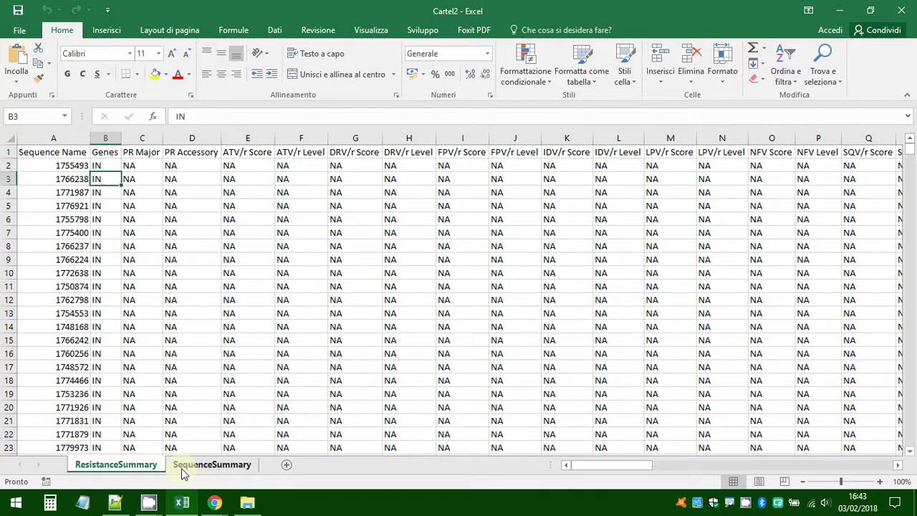
key(Up)
key(Up)
key(Up)
Step: Examine the protease columns of ResistanceSummary, from PR Major and PR Accessory through the inhibitor score and level columns
key(Right)
key(Right)
key(Right)
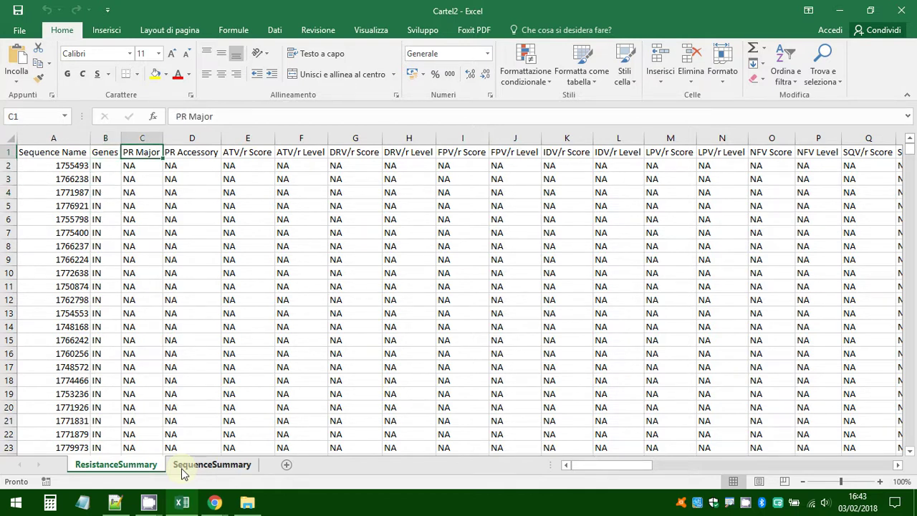
key(Right)
key(Right)
key(Right)
key(Right)
key(Right)
key(Right)
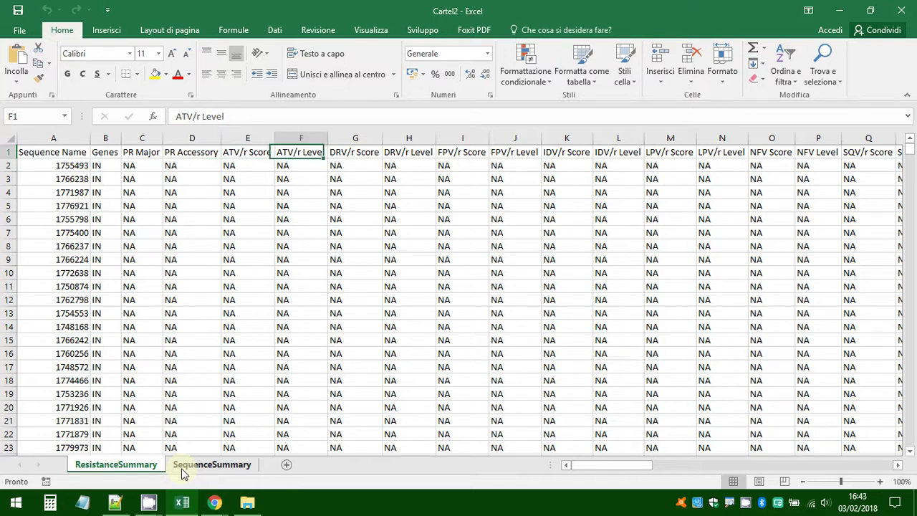
key(Right)
key(Right)
key(Right)
key(Right)
key(Right)
key(Right)
key(Right)
key(Right)
key(Right)
key(Right)
key(Right)
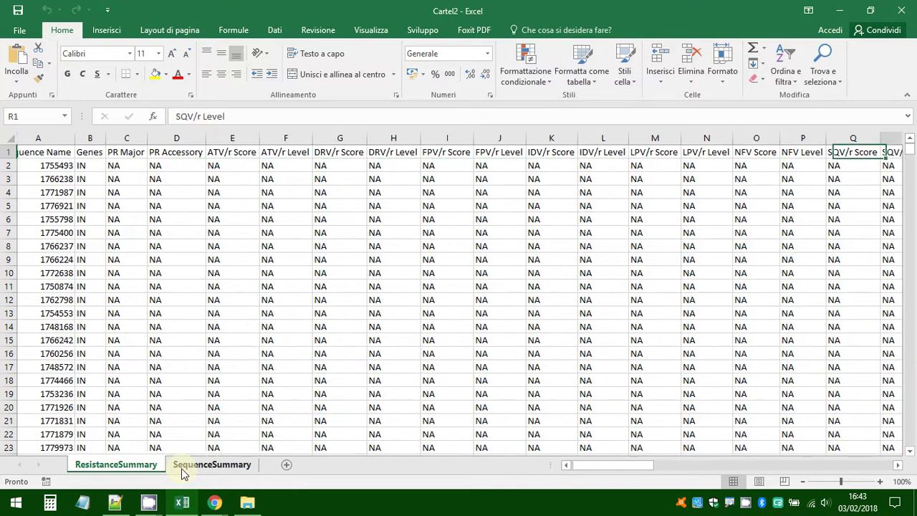
key(Right)
key(Right)
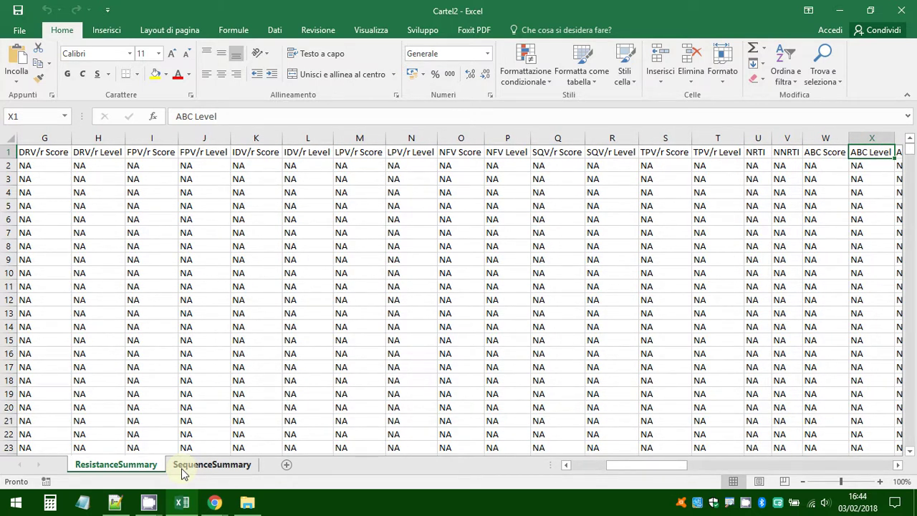
Step: Examine the reverse transcriptase columns and the integrase mutation columns, ending at the DTG Score header
key(Right)
key(Right)
key(Right)
key(Right)
key(Right)
key(Right)
key(Right)
key(Right)
key(Right)
key(Right)
key(Right)
key(Right)
key(Right)
key(Right)
key(Right)
key(Right)
key(Right)
key(Right)
key(Right)
key(Right)
key(Right)
key(Right)
key(Right)
key(Right)
key(Right)
key(Right)
key(Right)
key(Right)
key(Right)
key(Right)
key(Left)
key(Left)
key(Left)
key(Left)
key(Left)
key(Left)
key(Left)
key(Left)
key(Right)
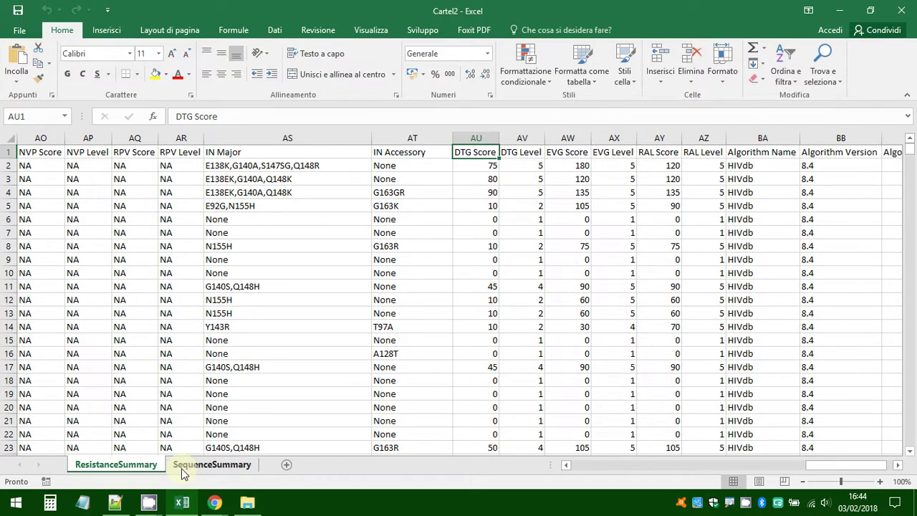
Step: Examine the DTG, EVG and RAL score and level columns and the algorithm name, version and date columns
key(Right)
key(Right)
key(Right)
key(Right)
key(Right)
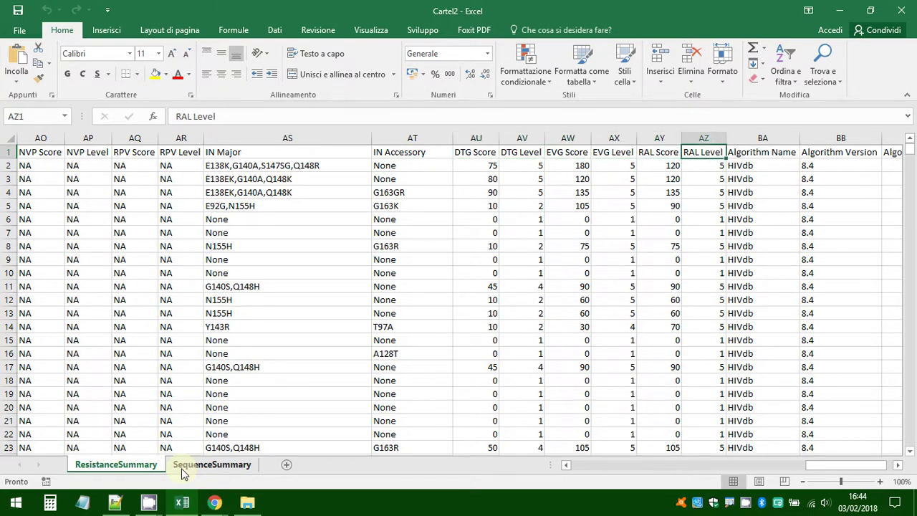
key(Right)
key(Right)
key(Right)
key(Right)
key(Right)
key(Right)
key(Right)
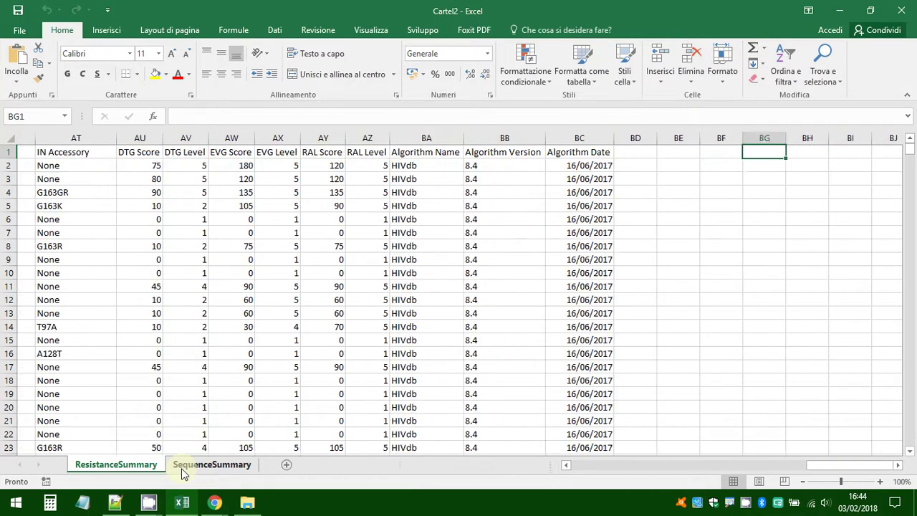
Step: Go back to the IN Major and IN Accessory columns of ResistanceSummary and examine their mutations
key(Left)
key(Left)
key(Left)
key(Left)
key(Left)
key(Left)
key(Left)
key(Left)
key(Left)
key(Left)
key(Left)
key(Left)
key(Left)
key(Left)
key(Left)
key(Left)
key(Left)
key(Left)
key(Left)
key(Right)
key(Right)
key(Right)
key(Right)
key(Right)
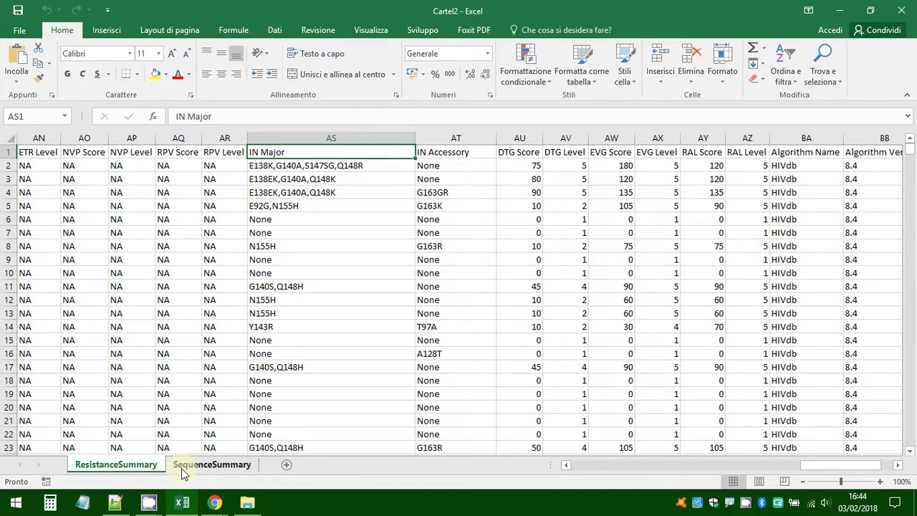
key(Right)
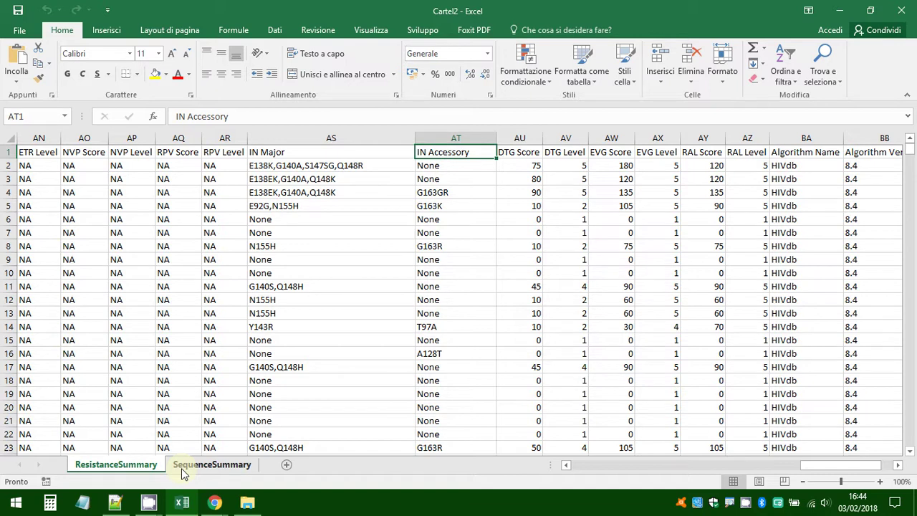
key(Left)
key(Left)
key(Right)
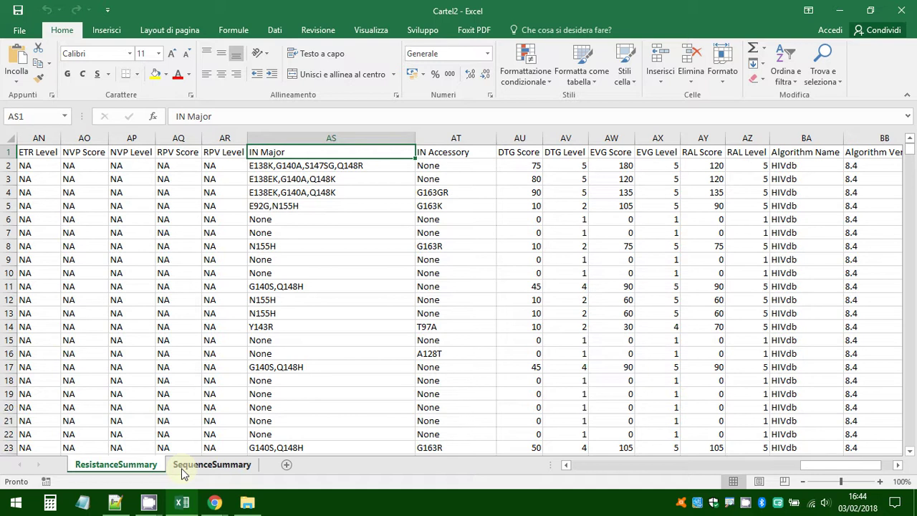
Step: Highlight all data in the IN Major and IN Accessory columns, headers included, and clear the selection
key(ctrl+shift+Down)
key(shift+Right)
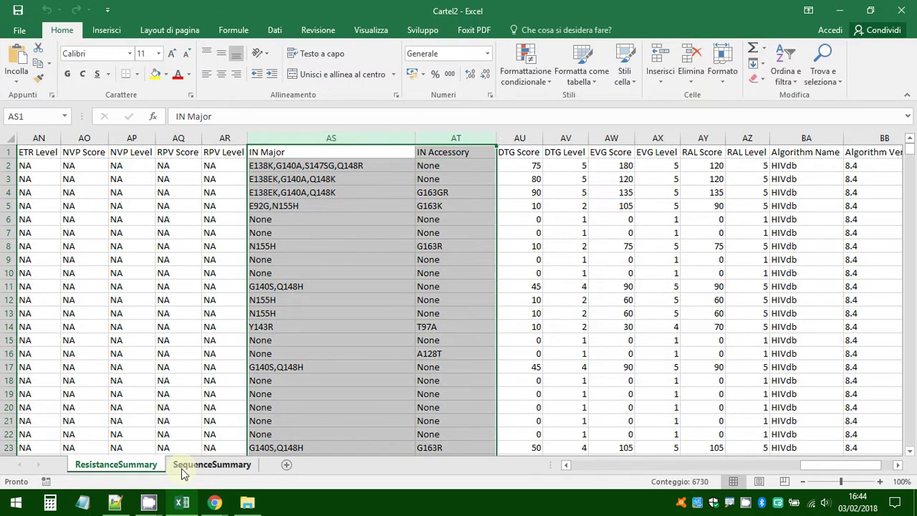
key(Left)
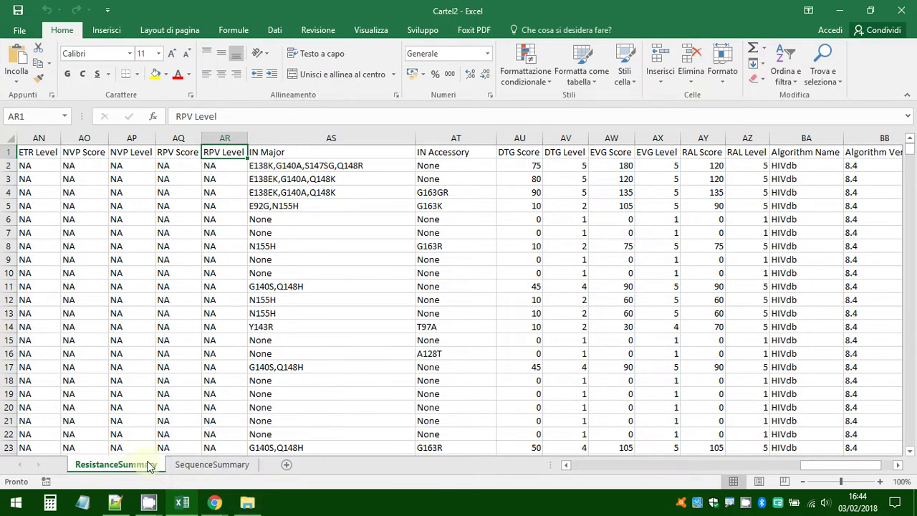
Step: Open the SequenceSummary sheet and examine its column headers across the sheet, finishing at IN Major
click(183, 465)
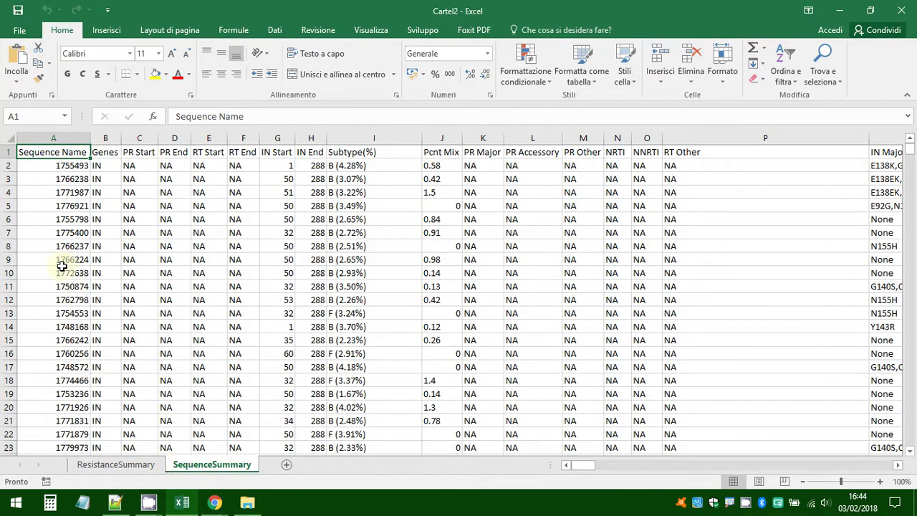
key(Right)
key(Right)
key(Right)
key(Right)
key(Right)
key(Right)
key(Right)
key(Right)
key(Right)
key(Right)
key(Right)
key(Right)
key(Right)
key(Right)
key(Right)
key(Right)
key(Right)
key(Right)
key(Right)
key(Right)
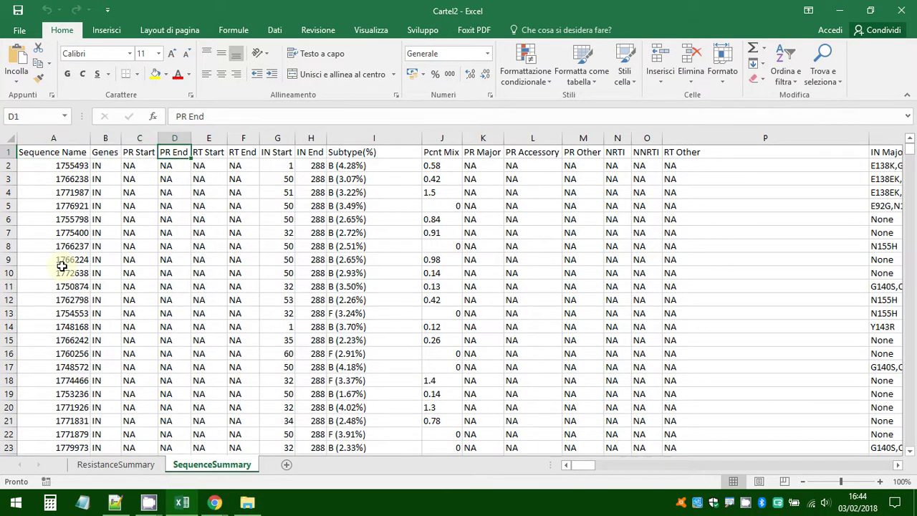
key(Right)
key(Right)
key(Right)
key(Left)
key(Left)
key(Left)
key(Left)
key(Left)
key(Left)
key(Left)
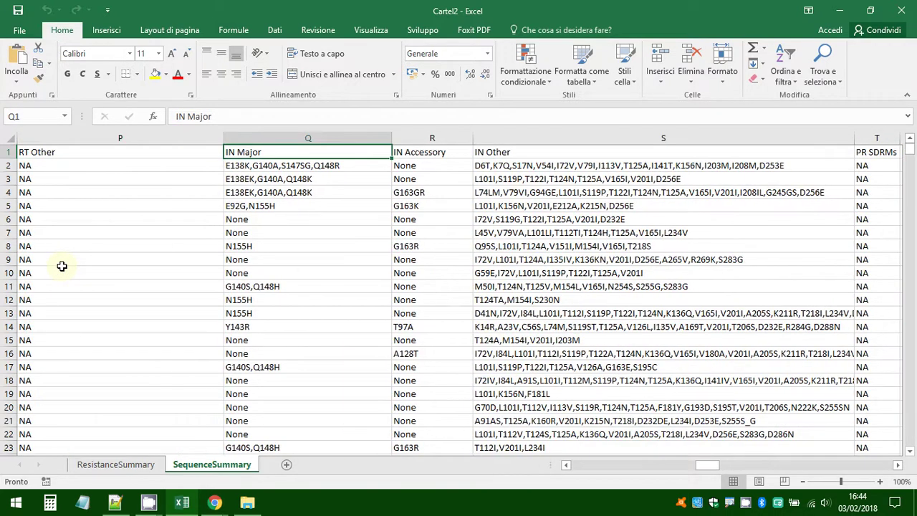
Step: Examine the IN Accessory and IN Other mutation columns and return to the IN Major header
key(Right)
key(Right)
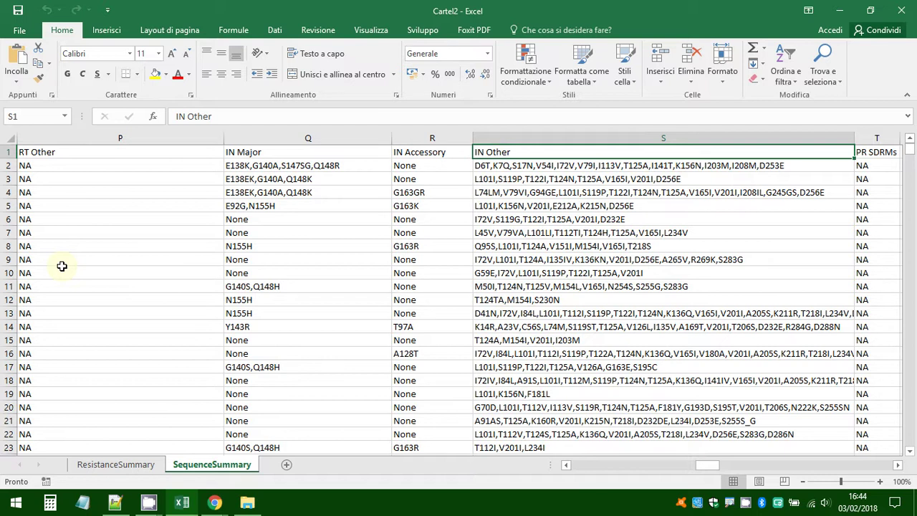
key(Left)
key(Left)
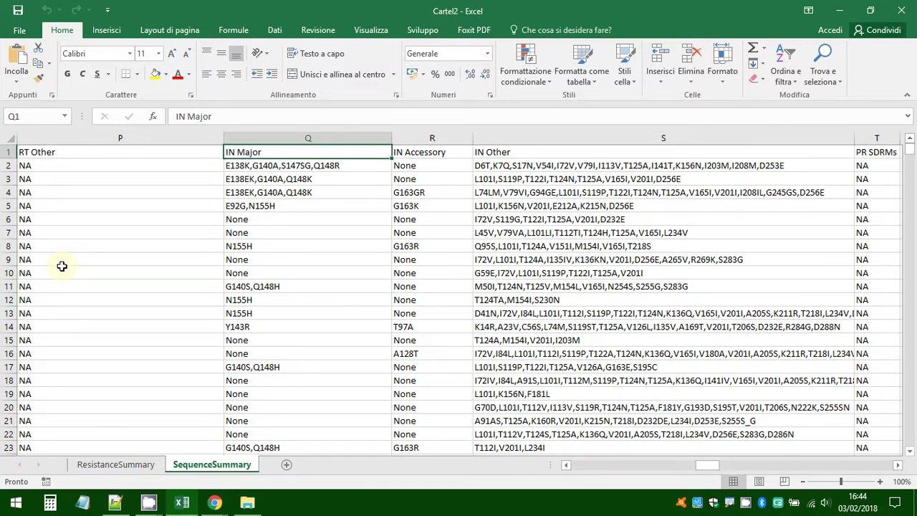
Step: Compare with the ResistanceSummary sheet and come back to the IN Major column of SequenceSummary
key(ctrl+Page_Up)
key(ctrl+Page_Down)
key(Right)
key(Left)
Step: Highlight individual mutations within the IN Major entry of row 4, close the entry and return to the column header
key(Down)
key(Down)
key(Down)
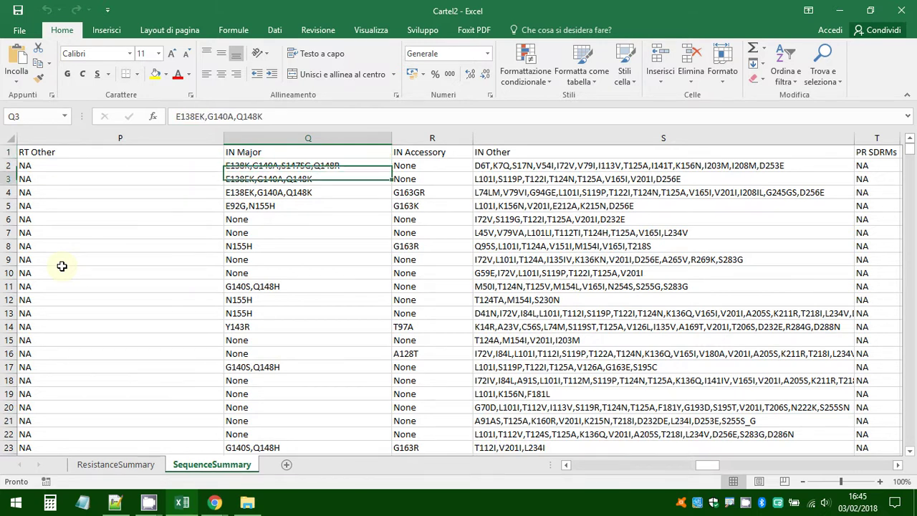
key(F2)
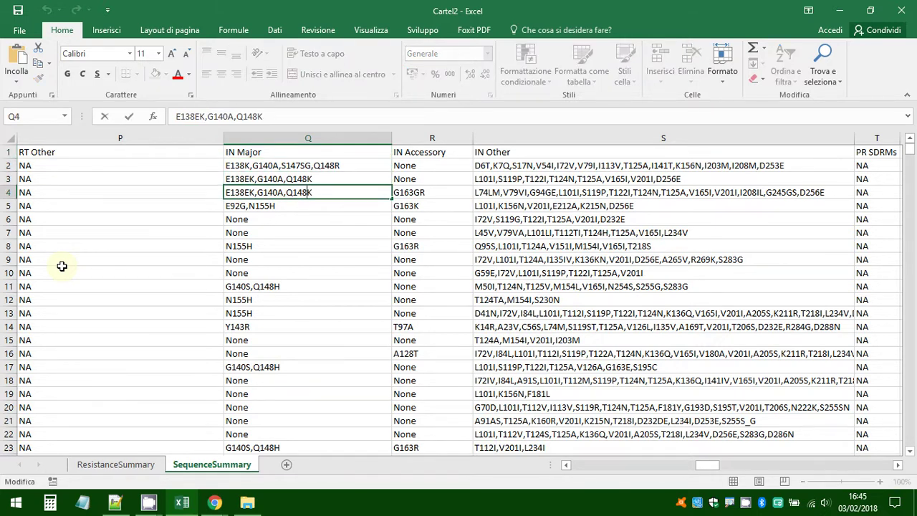
key(Left)
key(Left)
key(shift+Left)
key(shift+Left)
key(shift+Left)
key(shift+Left)
key(shift+Left)
key(shift+Left)
key(Left)
key(Left)
key(Left)
key(shift+Right)
key(shift+Right)
key(shift+Right)
key(shift+Right)
key(shift+Right)
key(Return)
key(Up)
key(Up)
key(Up)
key(Up)
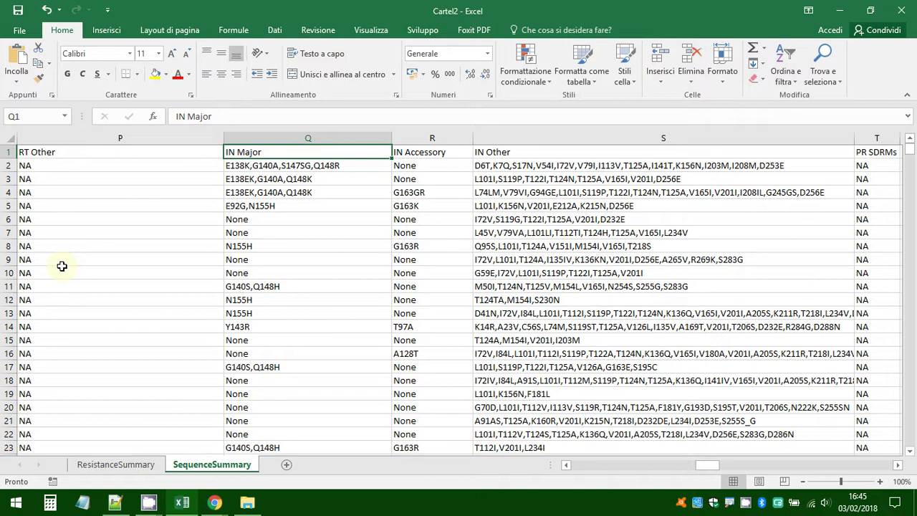
Step: Look across the IN Accessory and IN Other headers and return to the Sequence Name header
key(Right)
key(Right)
key(Right)
key(Left)
key(Left)
key(Left)
key(Home)
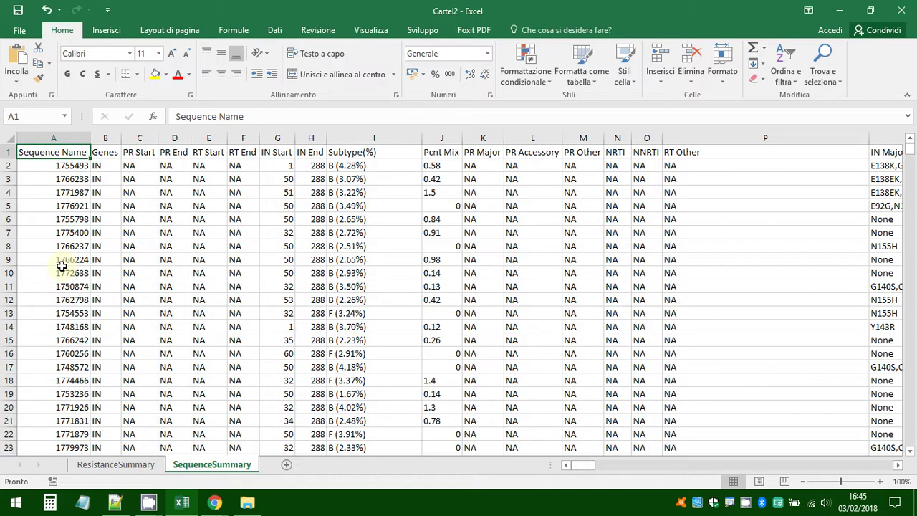
Step: Open Access and create a blank desktop database named Database1
key(super)
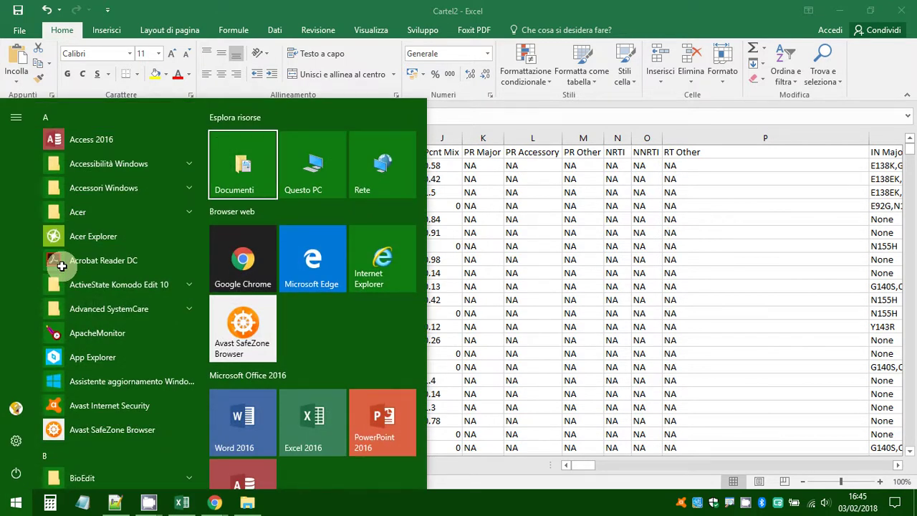
key(Return)
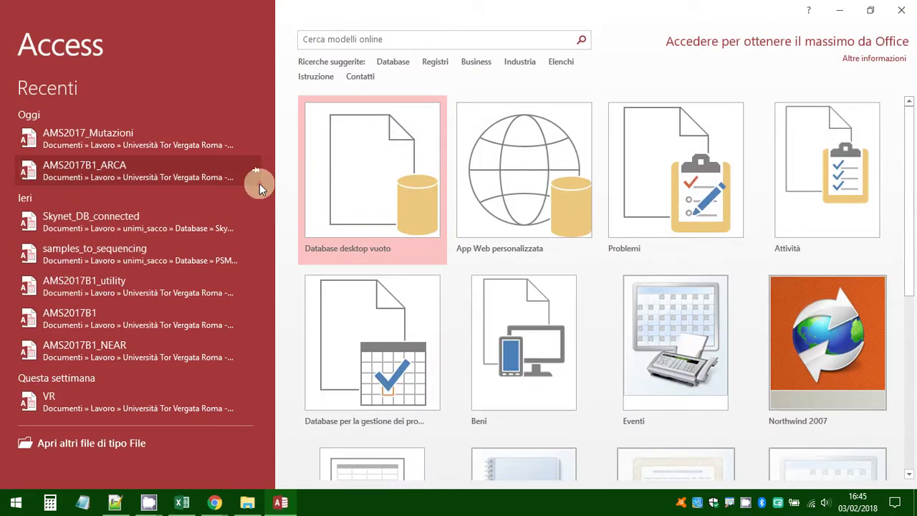
click(340, 202)
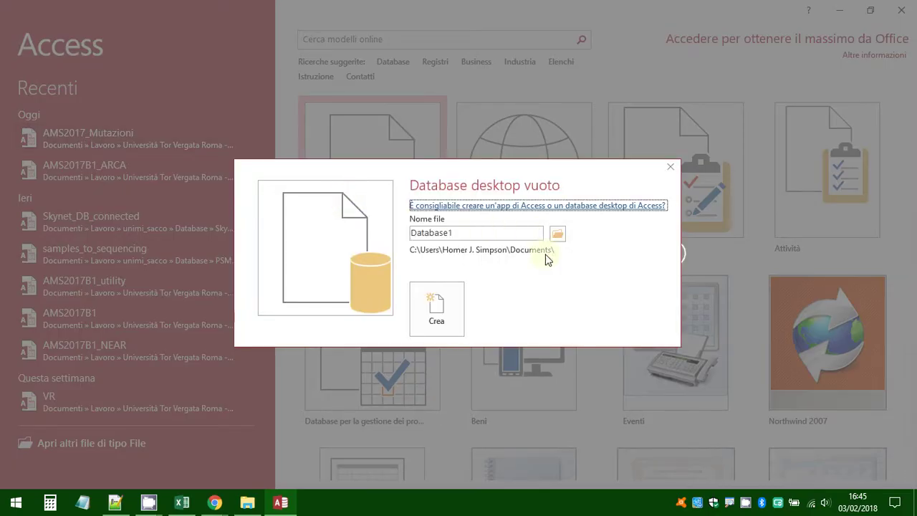
click(453, 324)
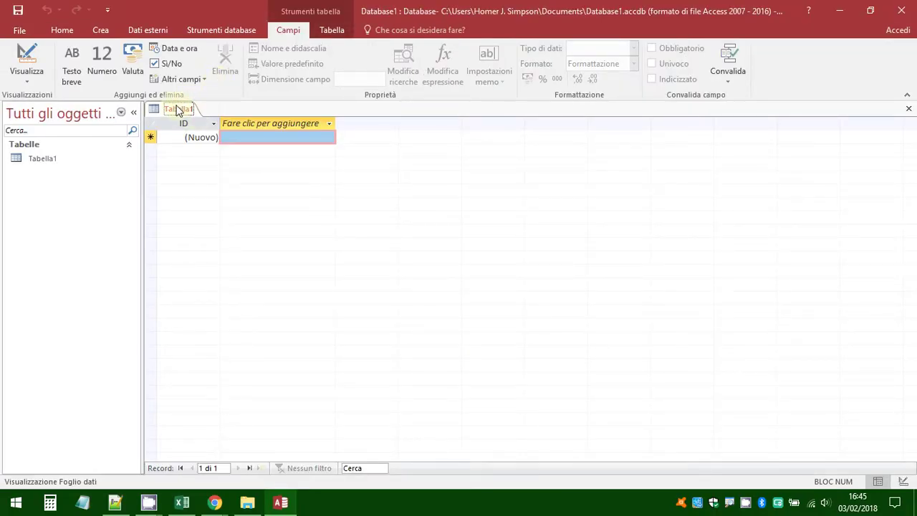
Step: Close the empty default table Tabella1 without adding any fields
right_click(179, 109)
click(190, 129)
click(96, 215)
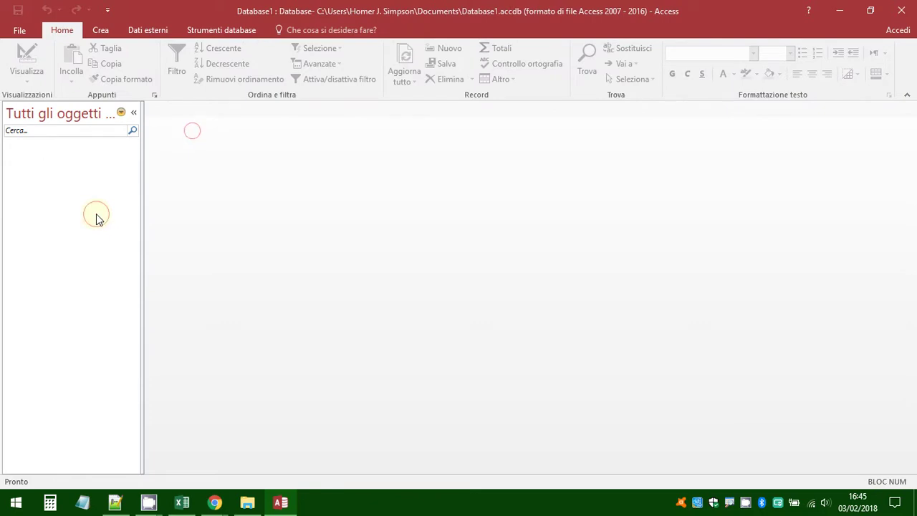
Step: Start an import from an Excel spreadsheet and browse the source file location to the Seminari-Meeting folder
click(153, 32)
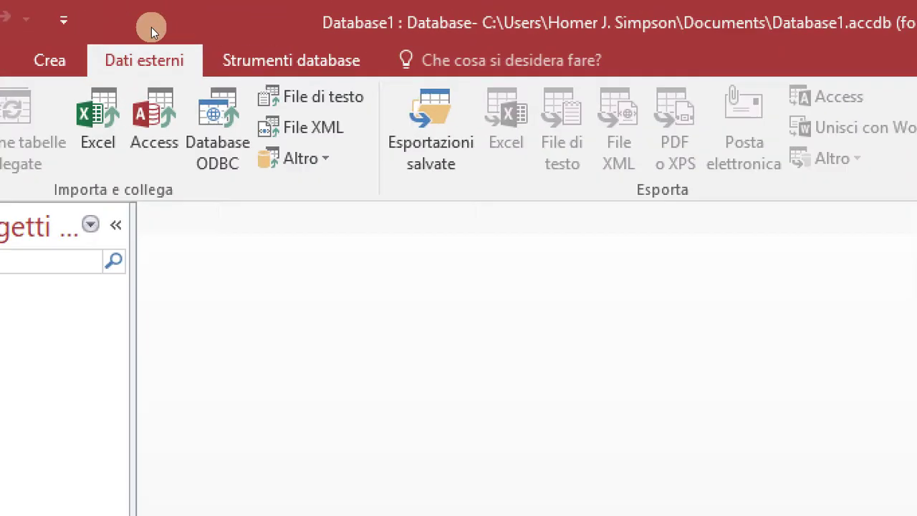
click(121, 73)
click(652, 160)
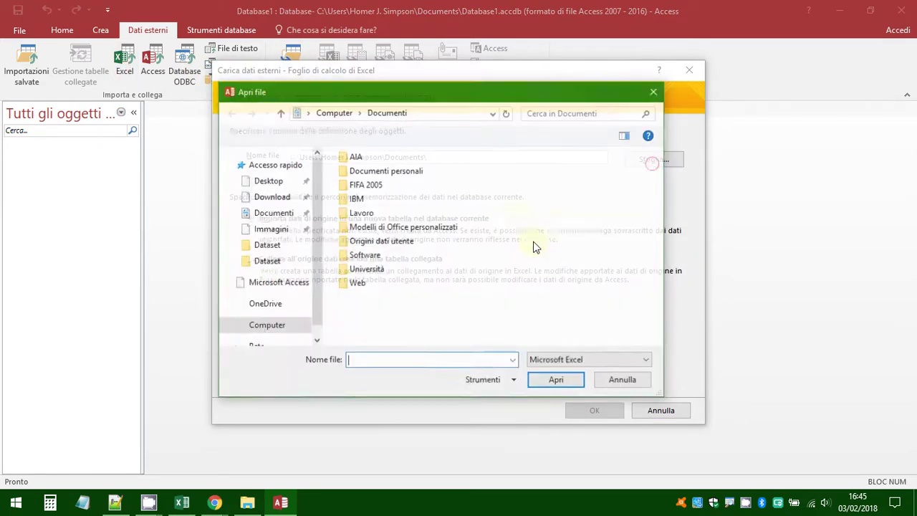
double_click(519, 215)
key(u)
key(Down)
key(Return)
key(e)
key(Return)
key(s)
key(Return)
key(c)
key(Return)
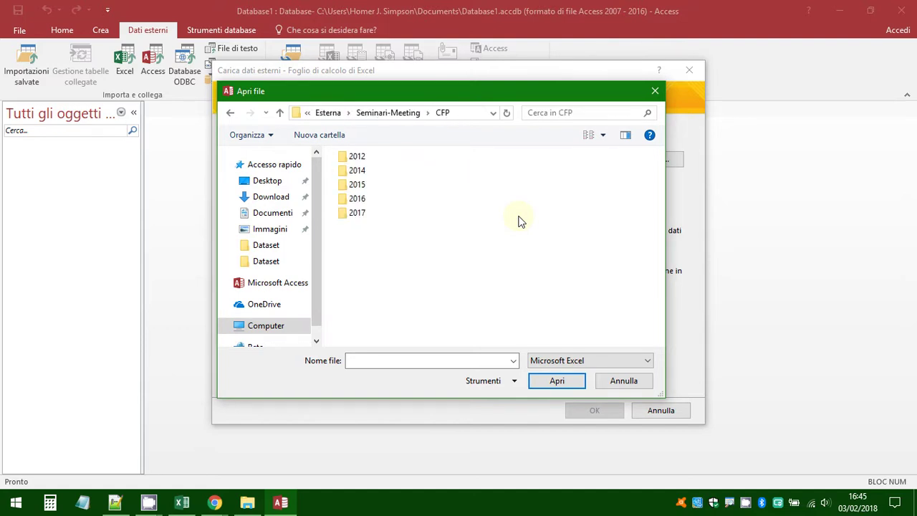
key(BackSpace)
Step: Open the 2017 - Siena folder inside ARCA MS
key(Up)
key(Return)
key(Down)
key(Down)
key(Return)
Step: Choose AMS2017B1_ARCA_2_GRTint_sequences from the Tutorial, Mutazioni, Dataset folder as the source and proceed to the spreadsheet import wizard
key(Down)
key(Down)
key(Down)
key(Down)
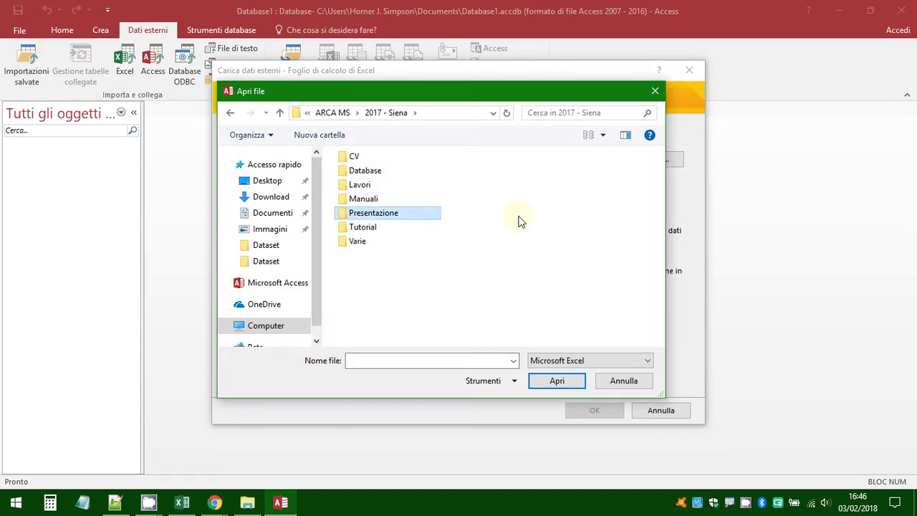
key(Down)
key(Return)
key(Return)
key(Return)
key(Down)
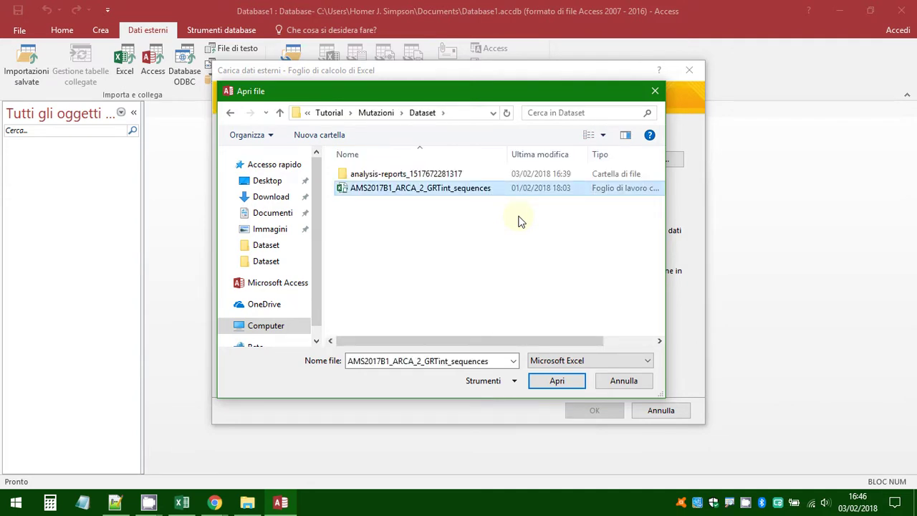
key(Return)
key(Tab)
key(Tab)
key(Return)
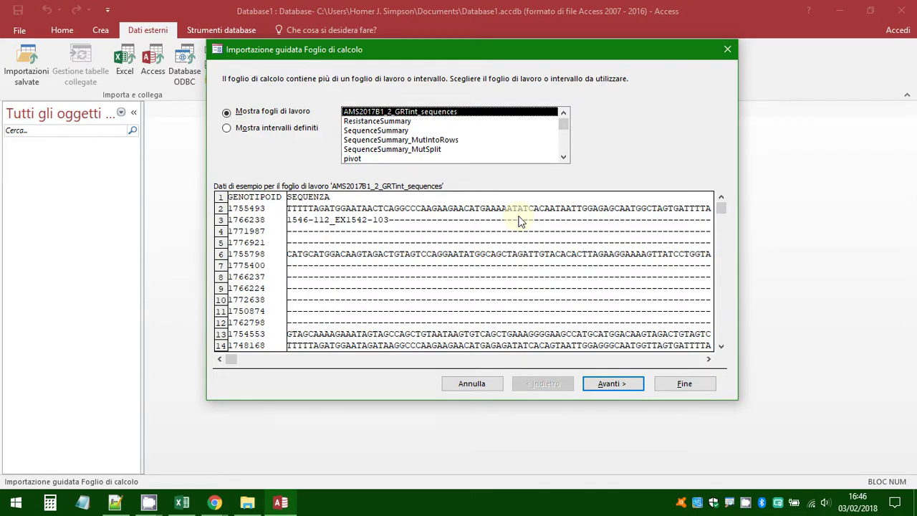
Step: Preview the SequenceSummary worksheet, then select ResistanceSummary as the worksheet to import and continue
click(411, 122)
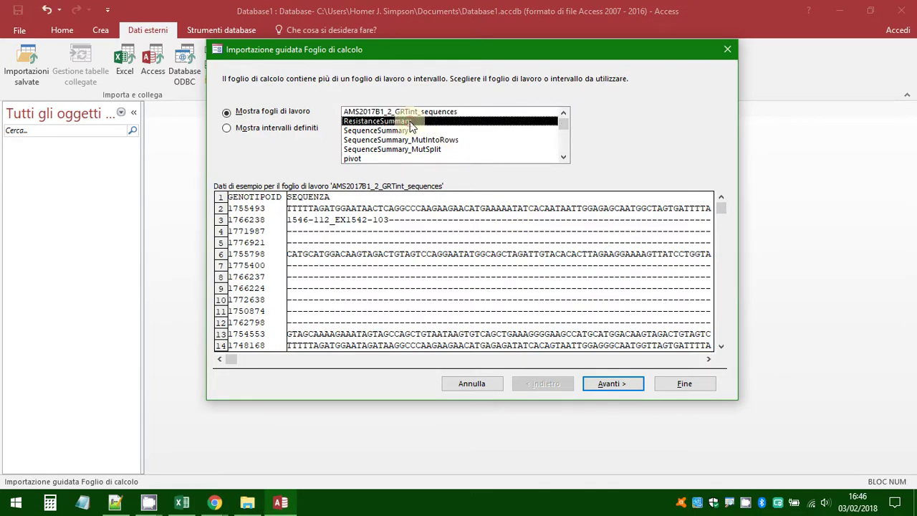
click(401, 132)
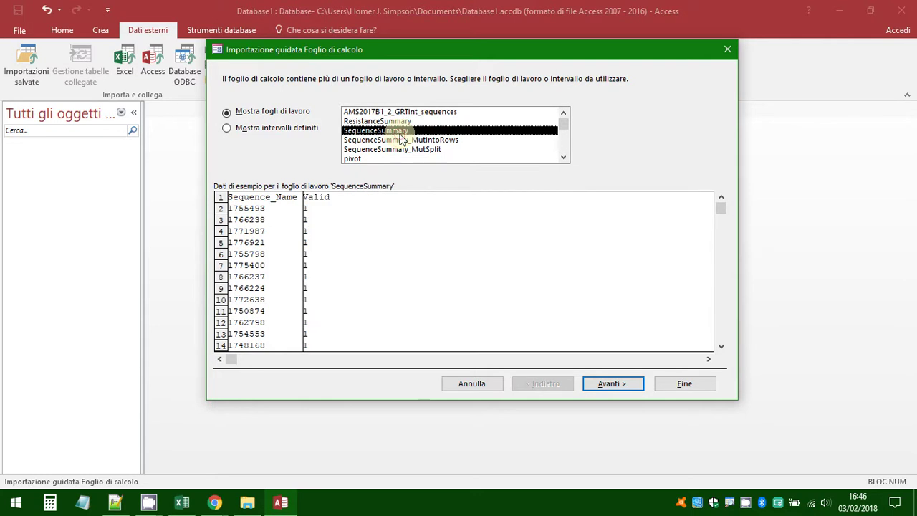
click(394, 121)
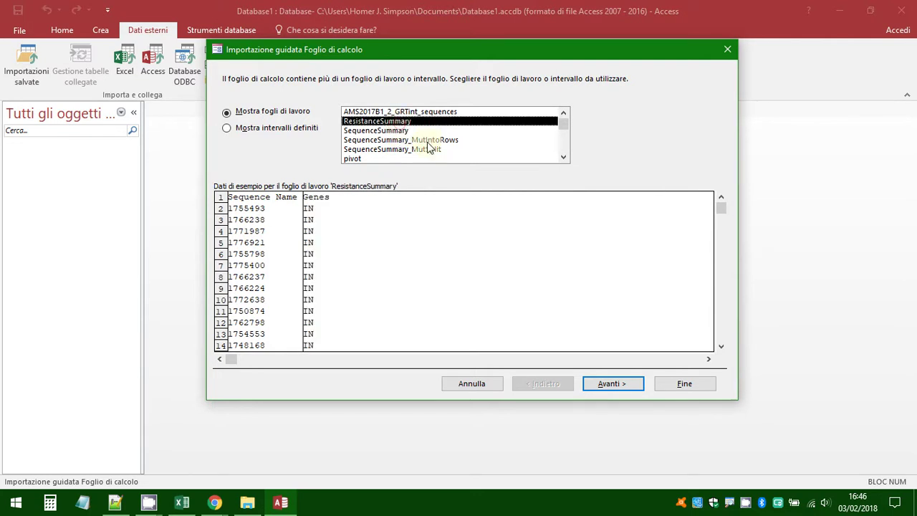
click(624, 388)
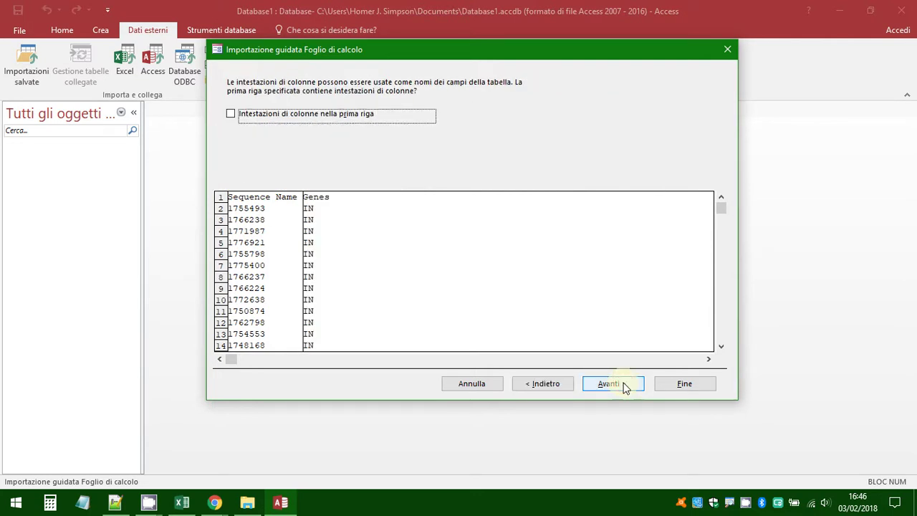
Step: Import the worksheet as the ResistanceSummary table with first-row column headings and an automatically added primary key, without saving the import steps
click(356, 119)
click(618, 386)
click(616, 385)
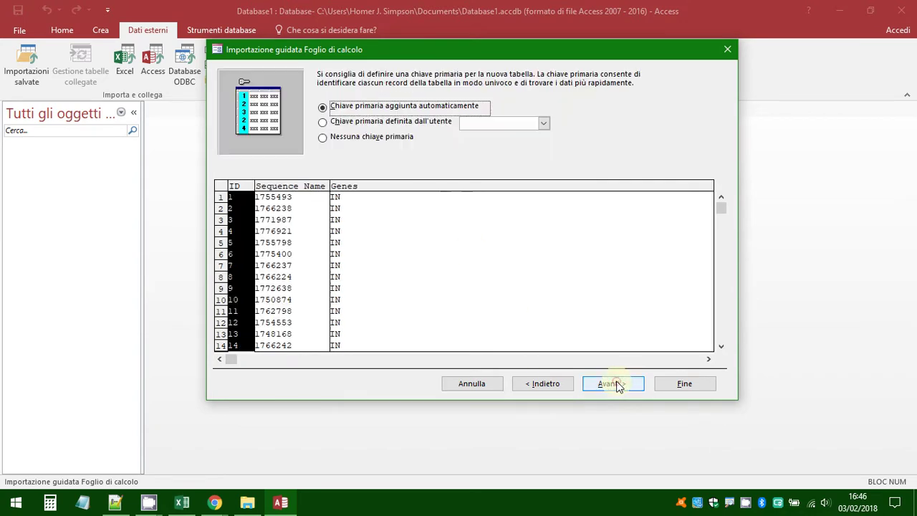
click(630, 385)
click(669, 385)
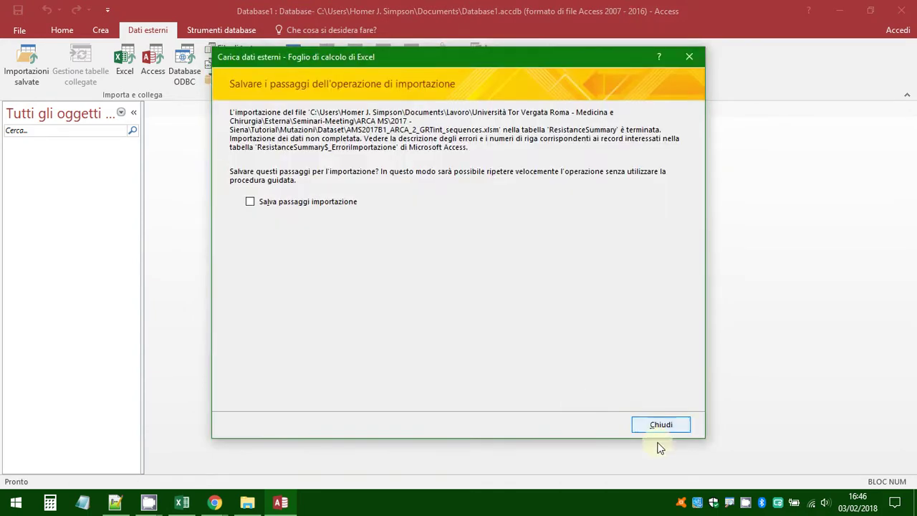
click(670, 428)
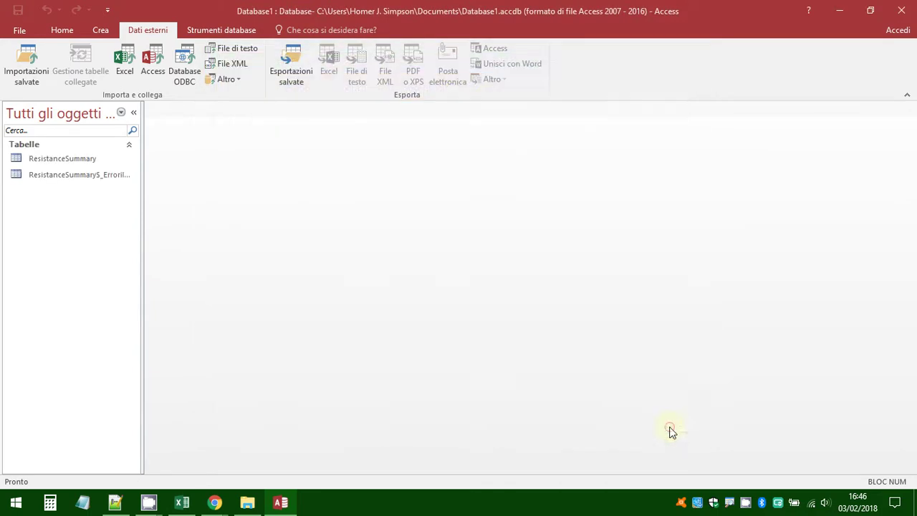
Step: View the imported ResistanceSummary table, close it and switch back to the Cartel2 workbook in Excel
double_click(84, 161)
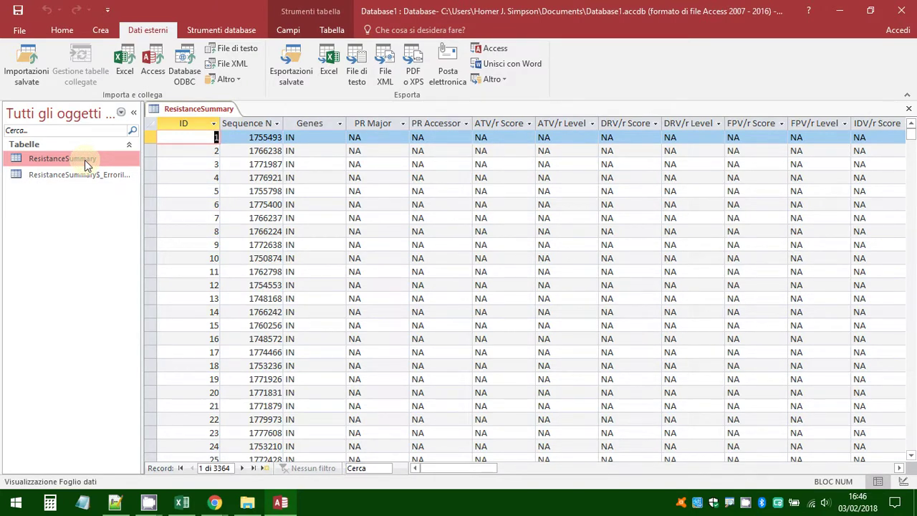
key(ctrl+w)
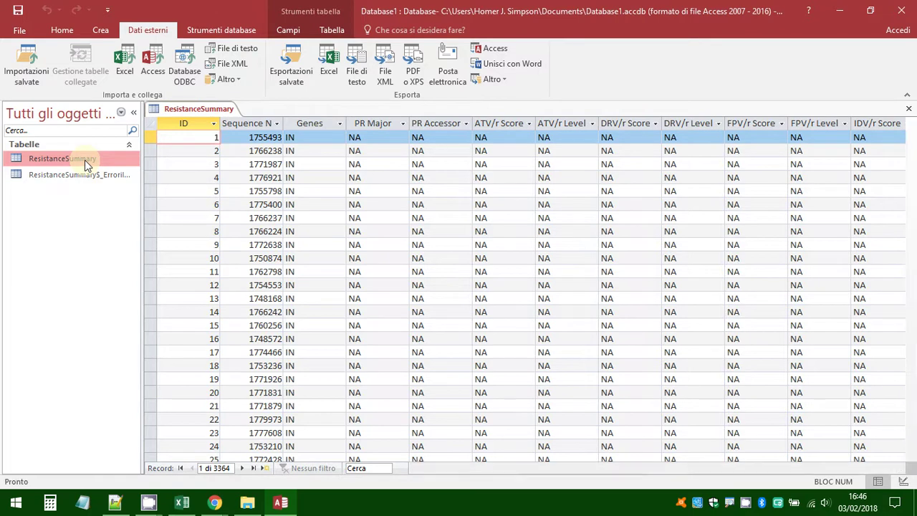
key(alt+Tab)
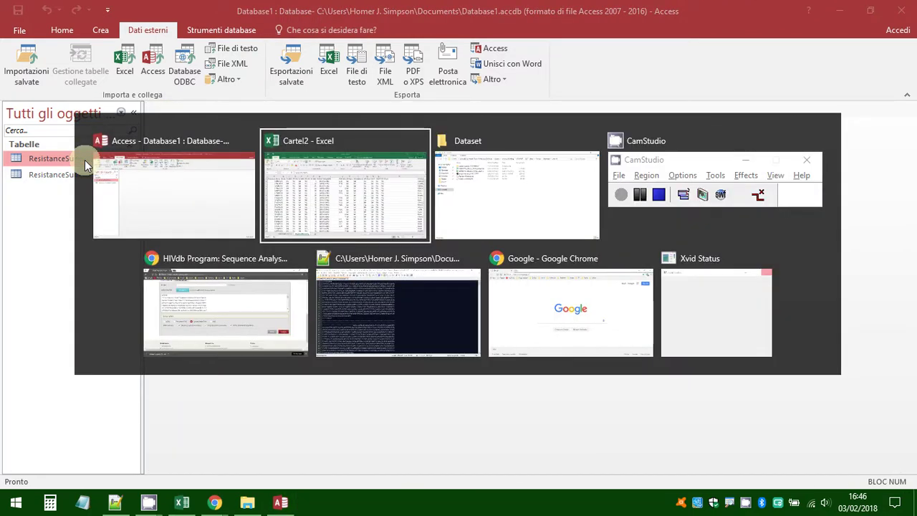
key(alt+Tab)
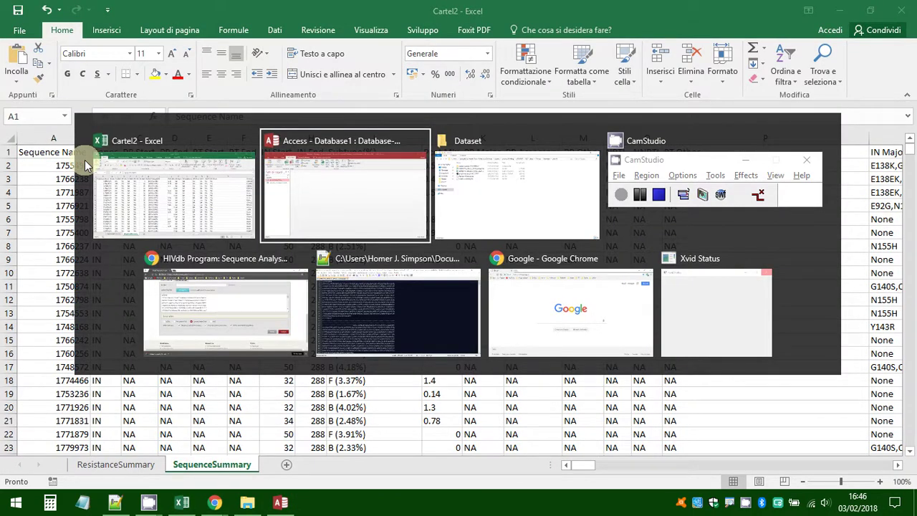
key(alt+Tab)
key(alt+Tab)
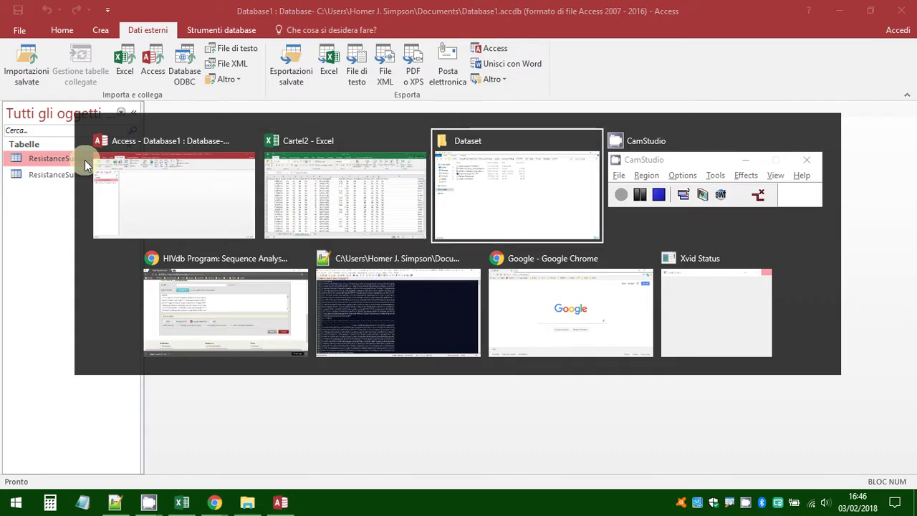
key(alt+Tab)
key(alt+Tab)
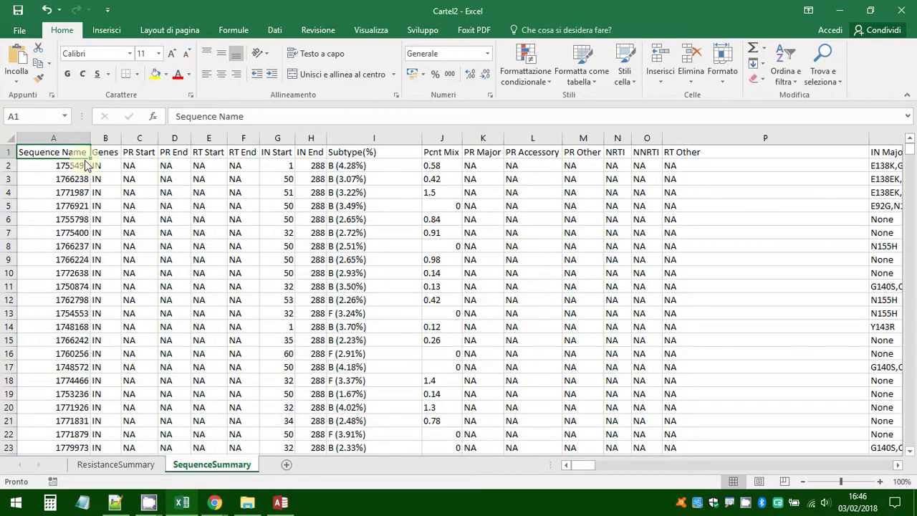
Step: Examine the ResistanceSummary sheet's column headers from RPV Level back to Sequence Name
key(ctrl+Page_Up)
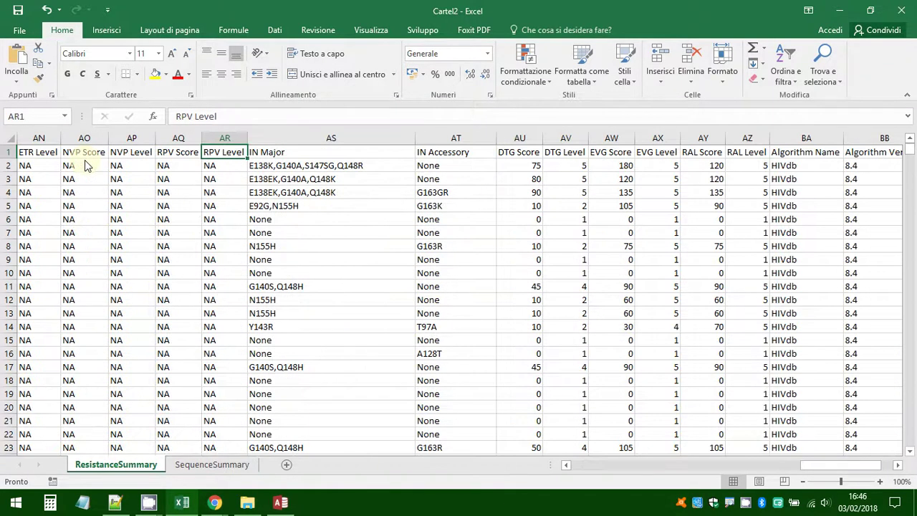
key(Left)
key(Left)
key(Left)
key(Left)
key(Left)
key(Left)
key(Left)
key(Left)
key(Left)
key(Left)
key(Left)
key(Left)
key(Left)
key(Left)
key(Left)
key(Left)
key(Left)
key(Left)
key(Left)
key(Left)
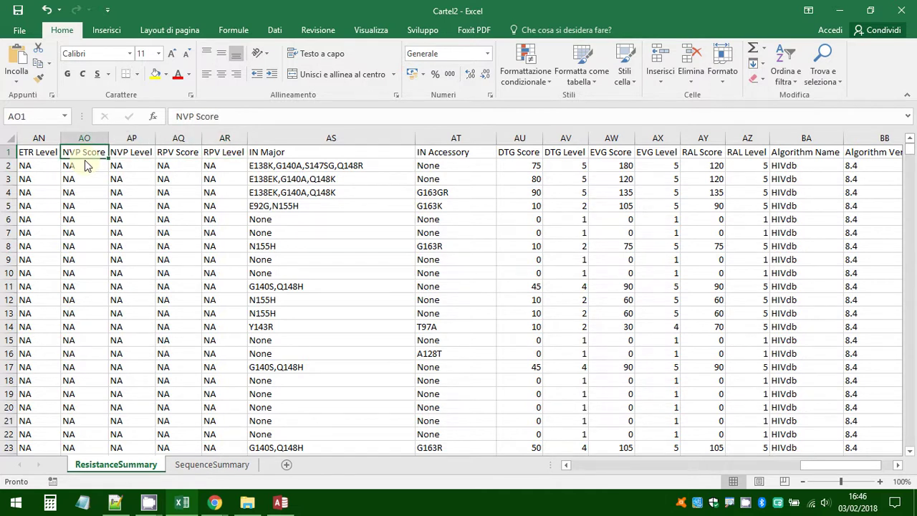
key(Left)
key(Left)
key(Left)
key(Left)
key(Left)
key(Left)
key(Left)
key(Left)
key(Left)
key(Left)
key(Left)
key(Left)
key(Left)
key(Left)
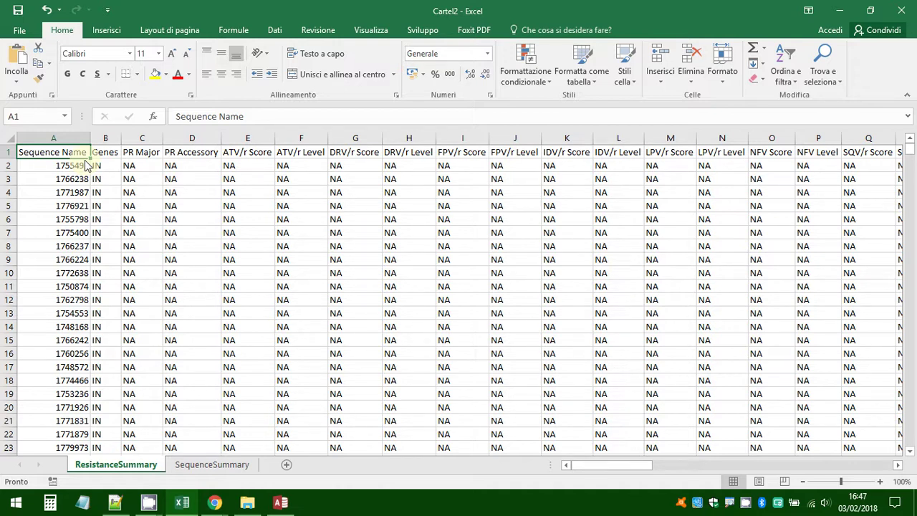
key(alt+Tab)
key(alt+Tab)
key(alt+Tab)
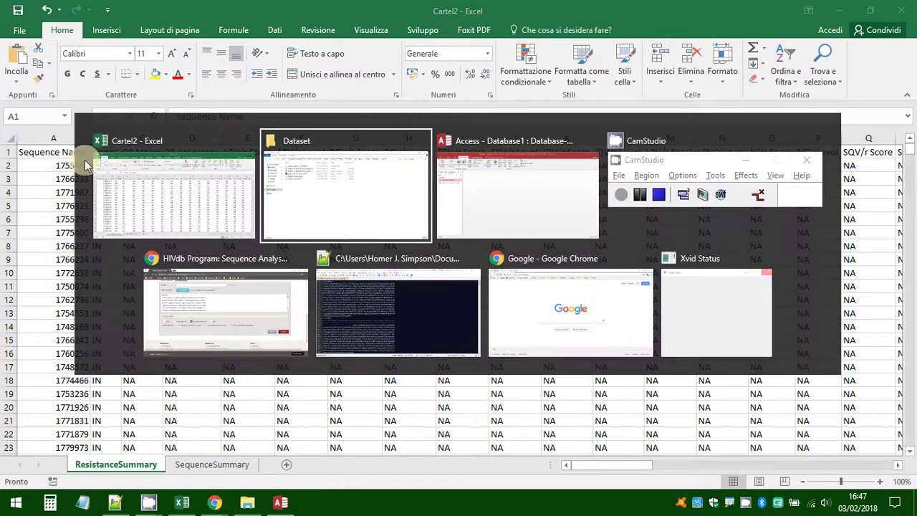
key(alt+f)
key(Down)
key(Down)
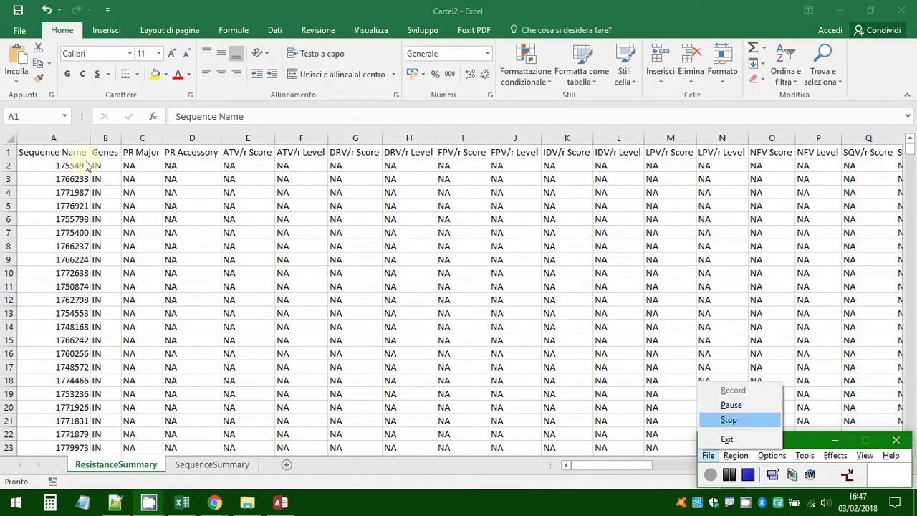